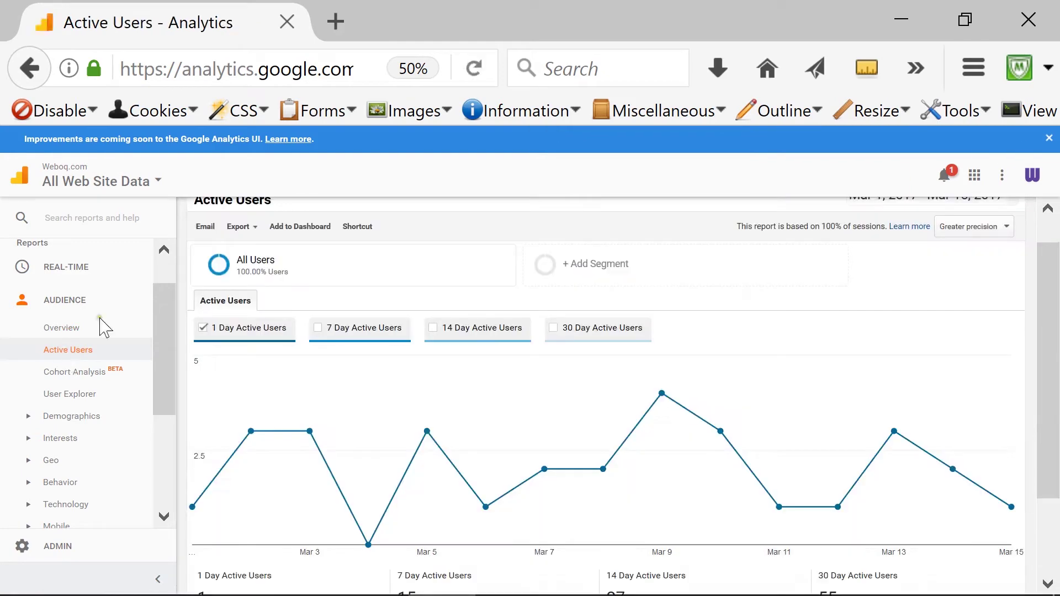
Add the 7 Day Active Users series to the Active Users chart alongside the 1 Day series.
mouse_move(1052, 317)
mouse_down()
mouse_move(1052, 409)
mouse_move(1055, 328)
mouse_up()
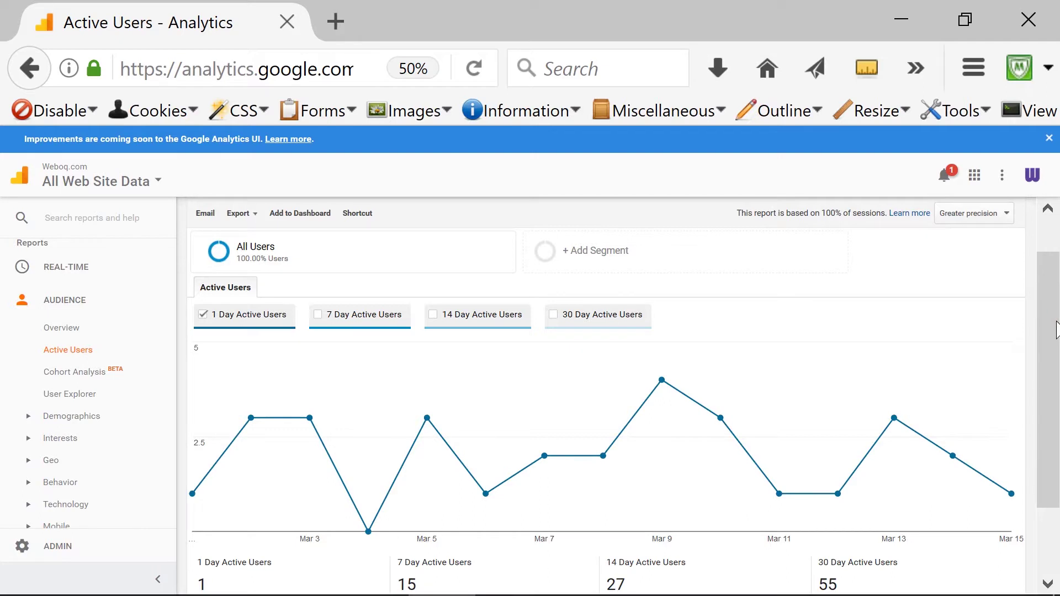
drag(1055, 330, 1054, 376)
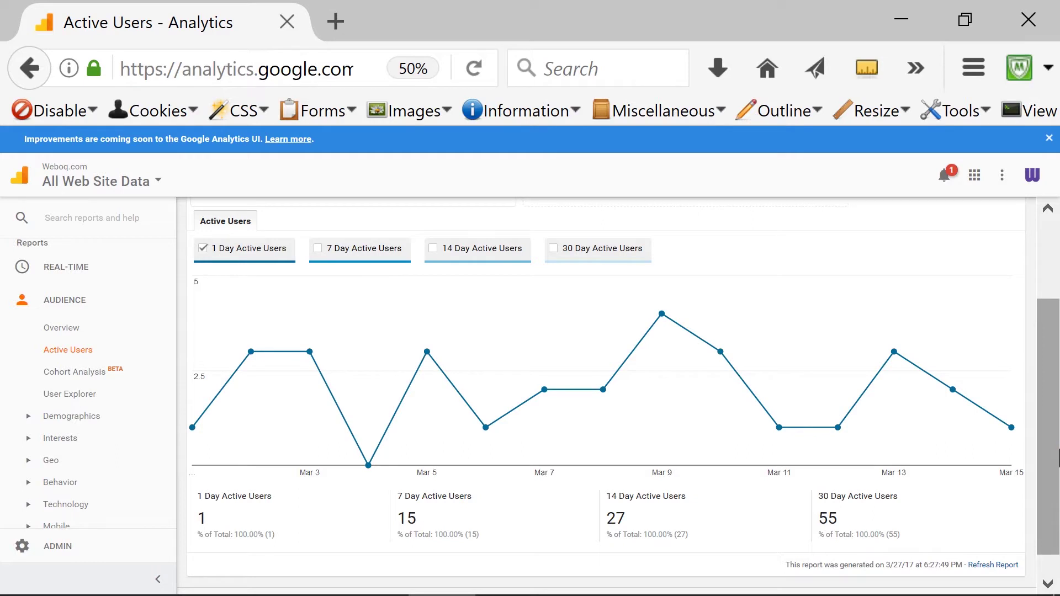
click(318, 248)
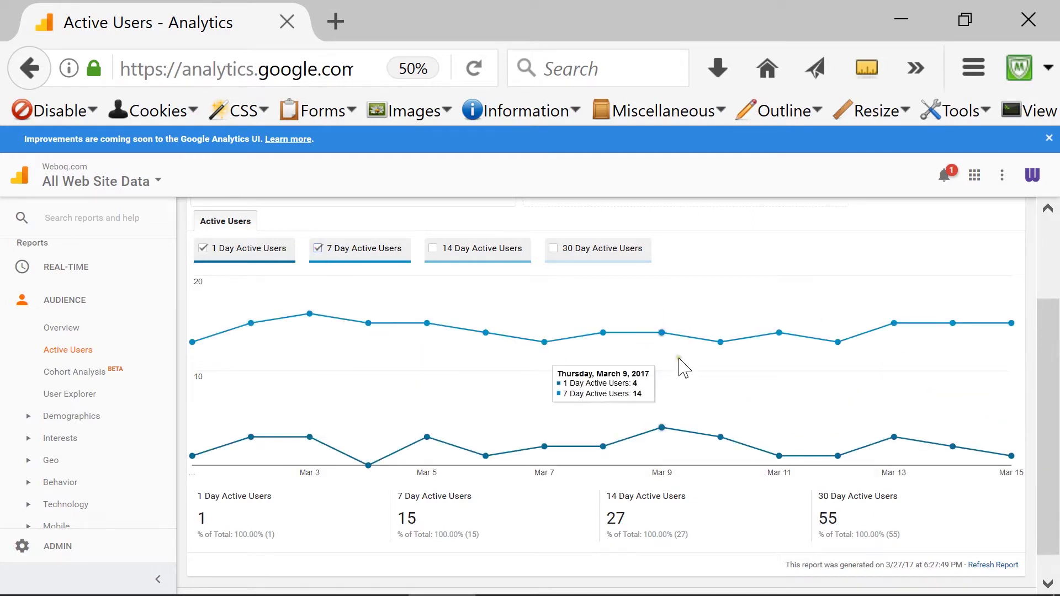
drag(1055, 367, 1057, 425)
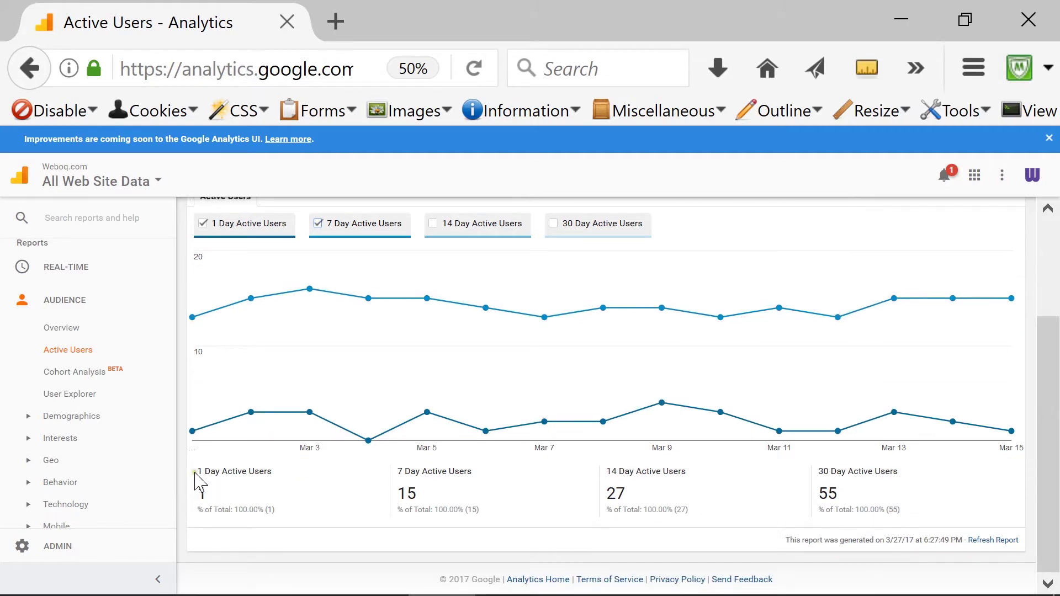
Check the active-user metric definitions and add the 14 Day and 30 Day Active Users series to the chart.
mouse_move(200, 480)
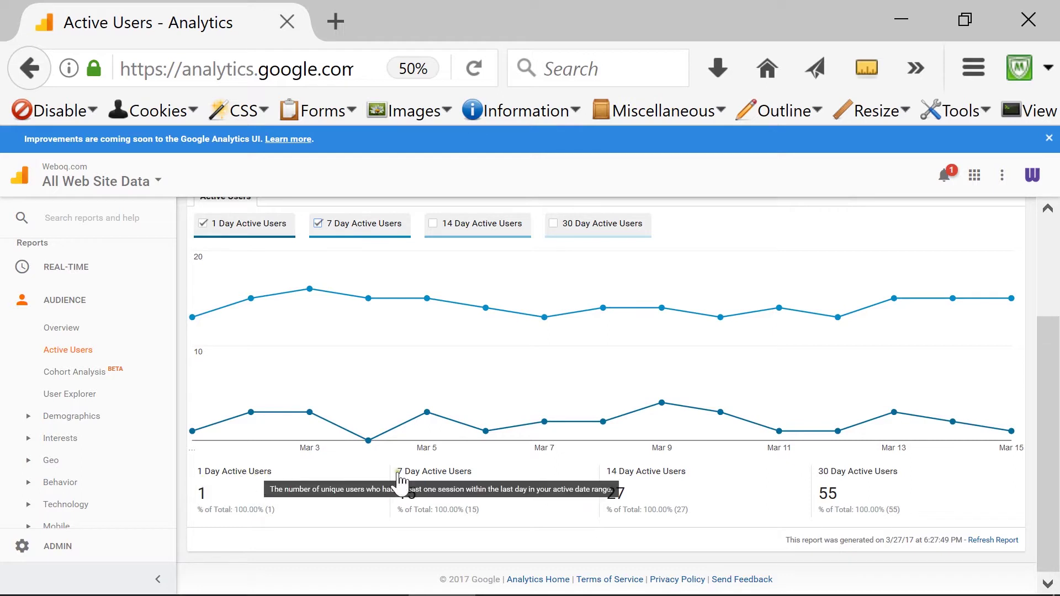
mouse_move(639, 486)
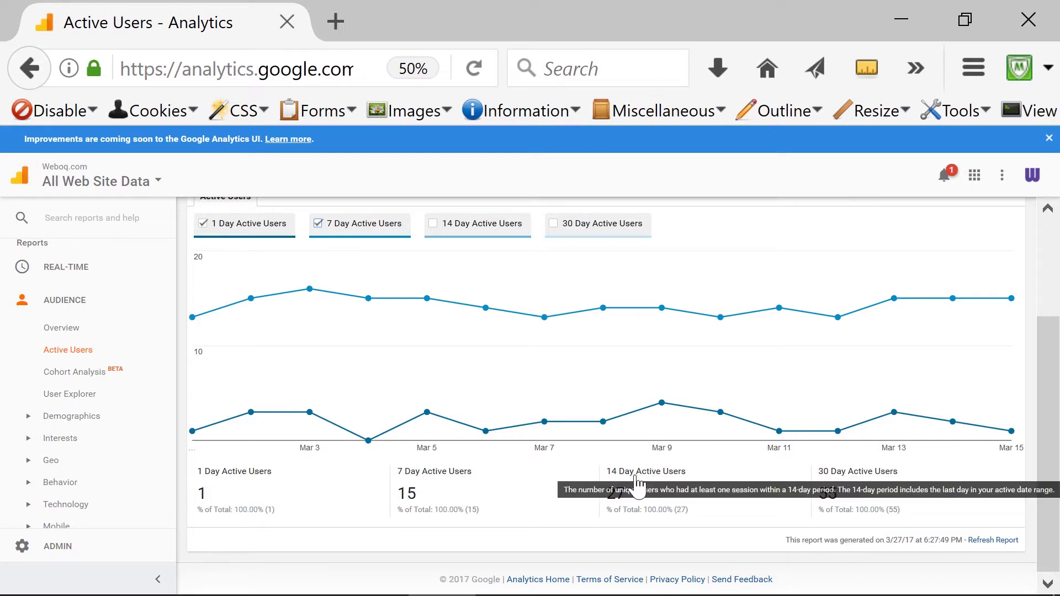
mouse_move(828, 485)
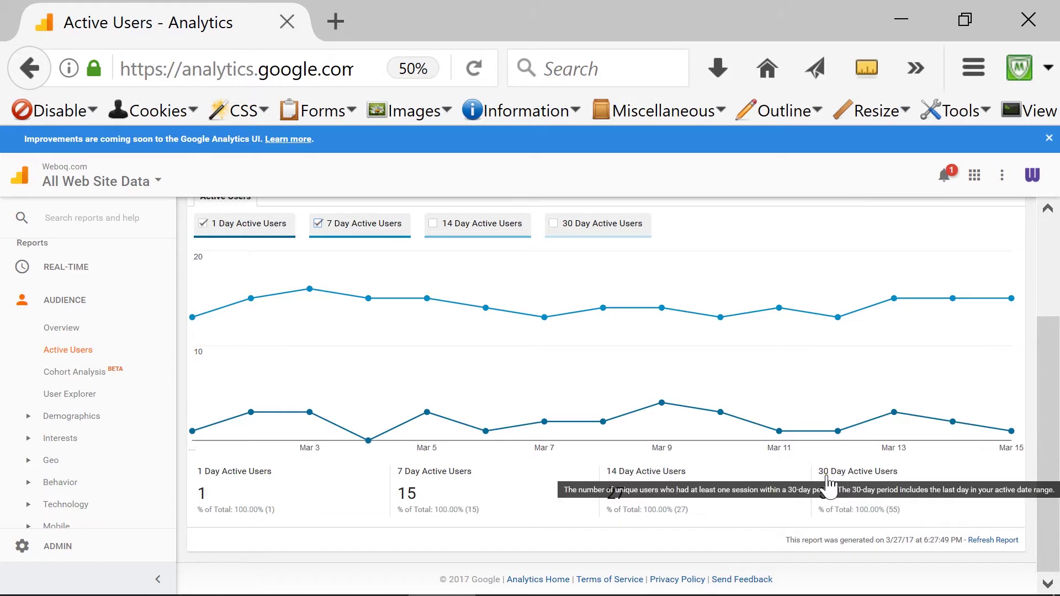
click(433, 228)
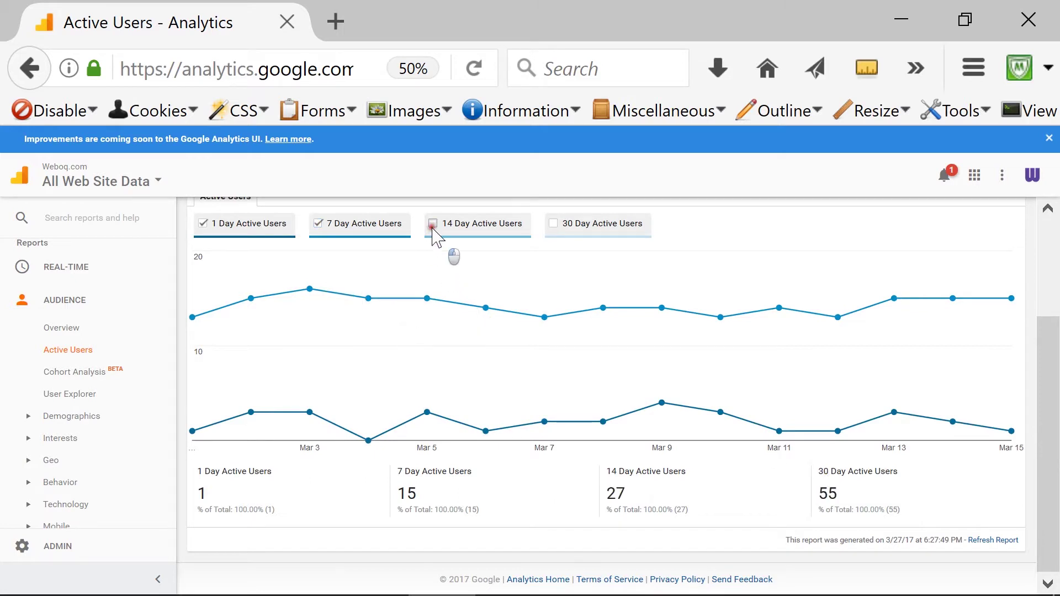
click(553, 224)
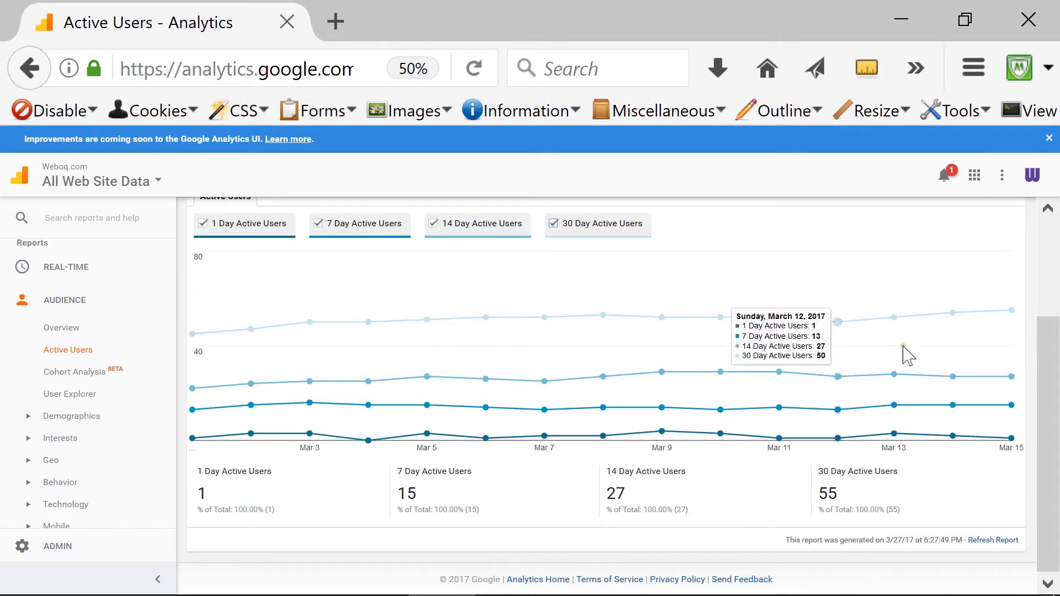
drag(1049, 355, 1049, 243)
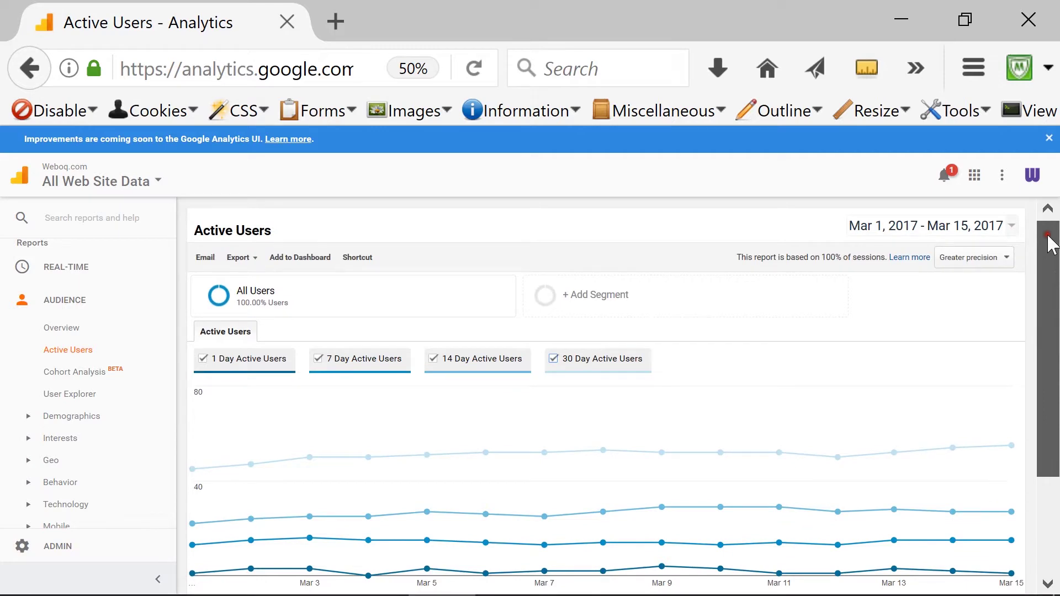
drag(1050, 243, 1055, 367)
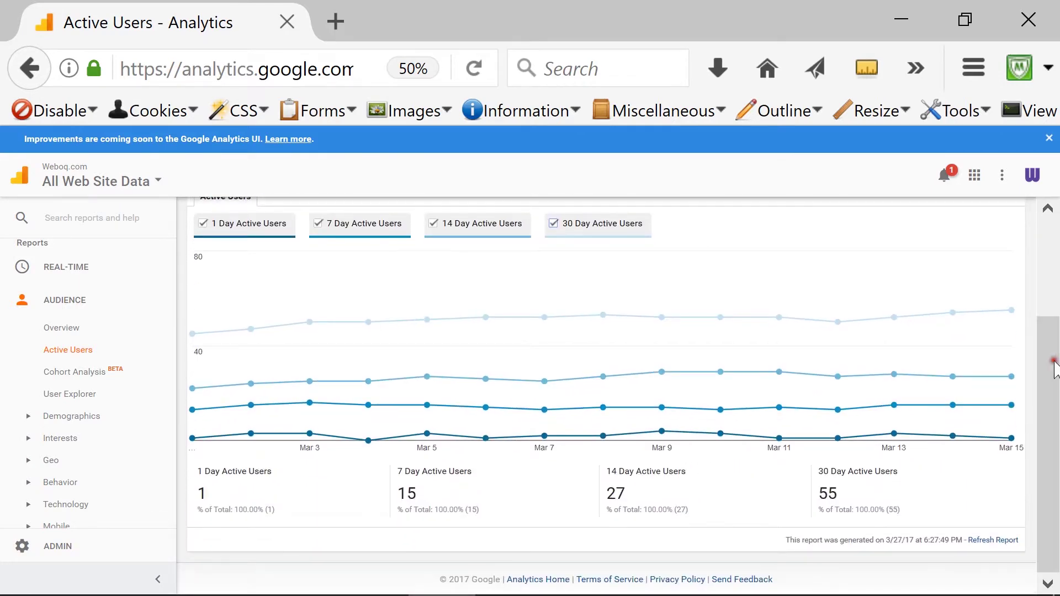
Review the audience's Cohort Analysis retention table and the client list in the User Explorer report.
click(67, 372)
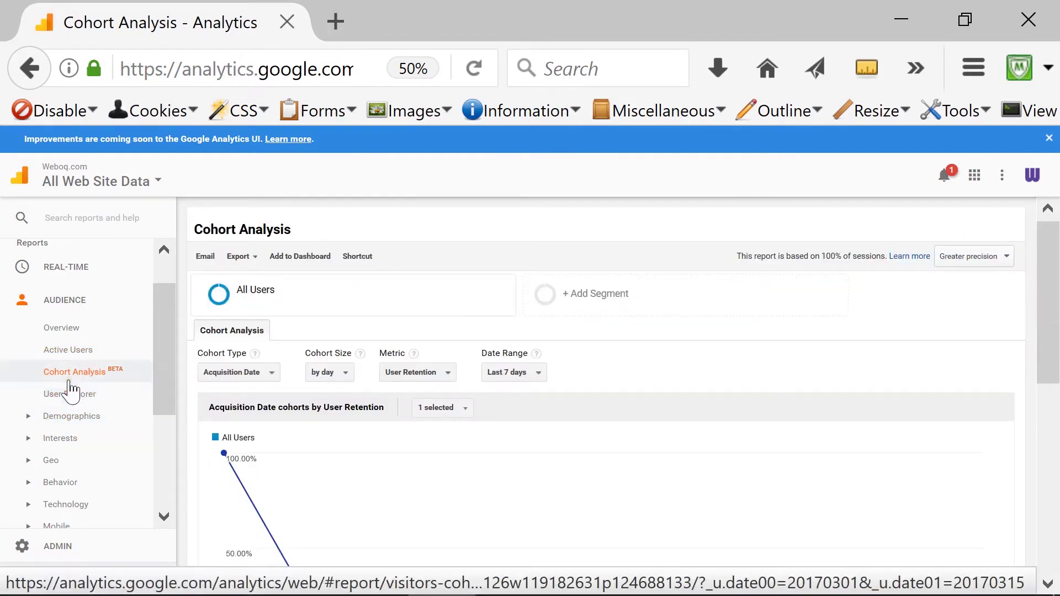
drag(1044, 309, 1043, 425)
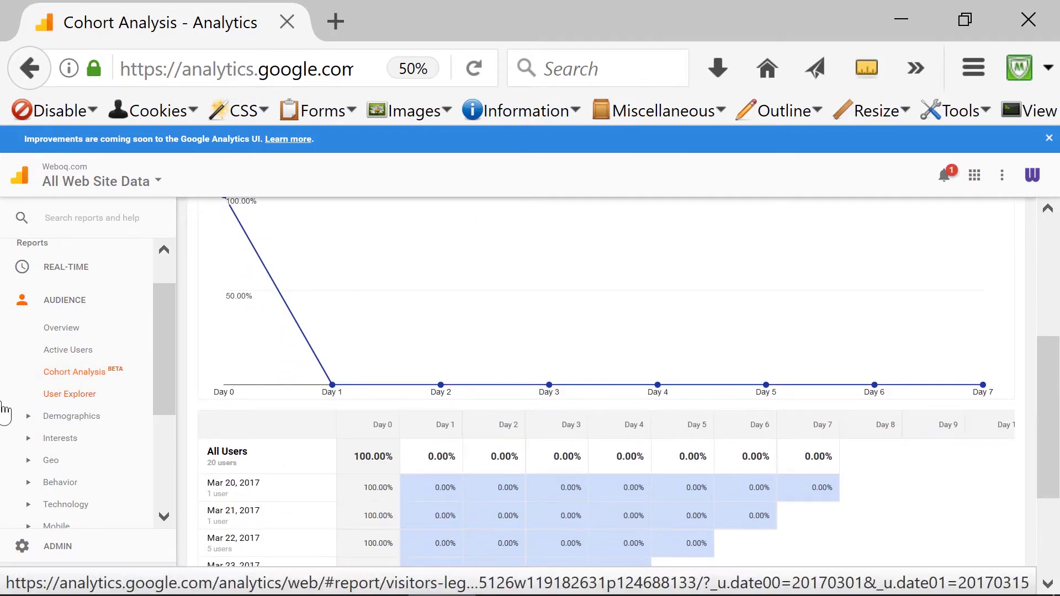
click(65, 395)
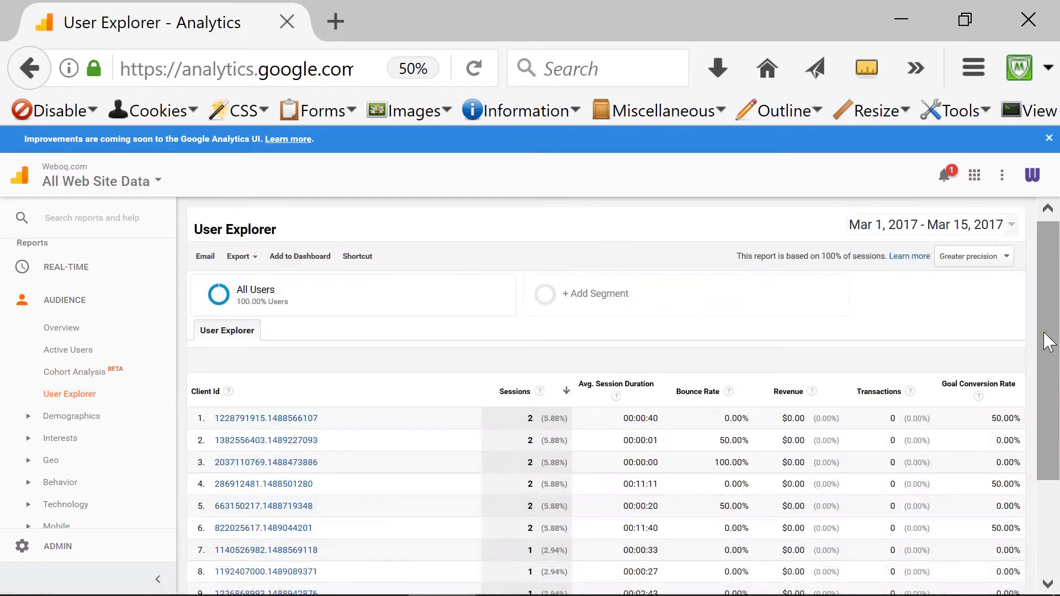
drag(1050, 313, 1055, 399)
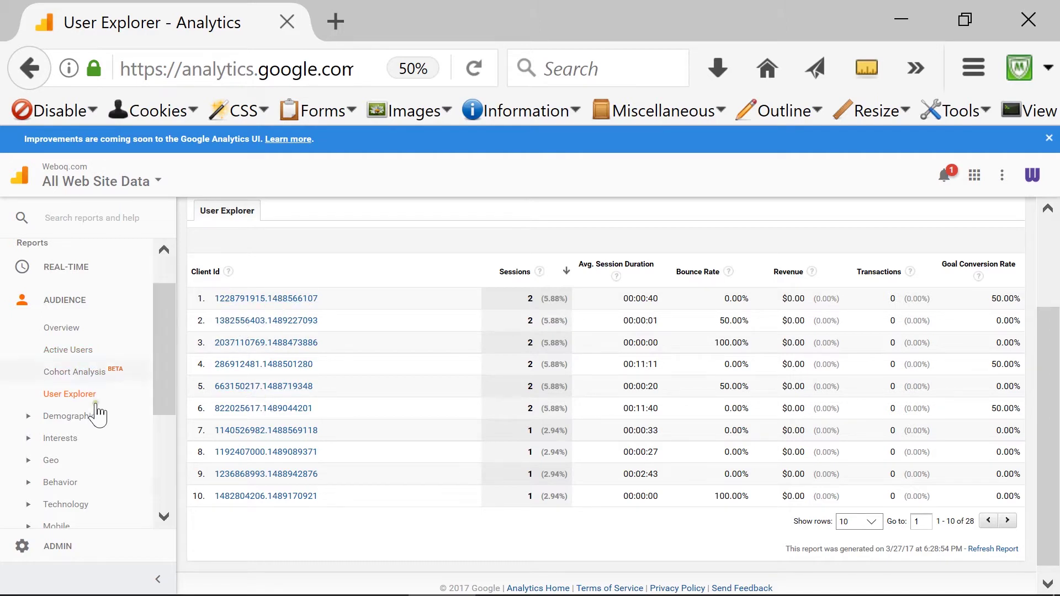
Open the Demographics Overview and enable the Demographics and Interest Reports.
drag(167, 365, 171, 417)
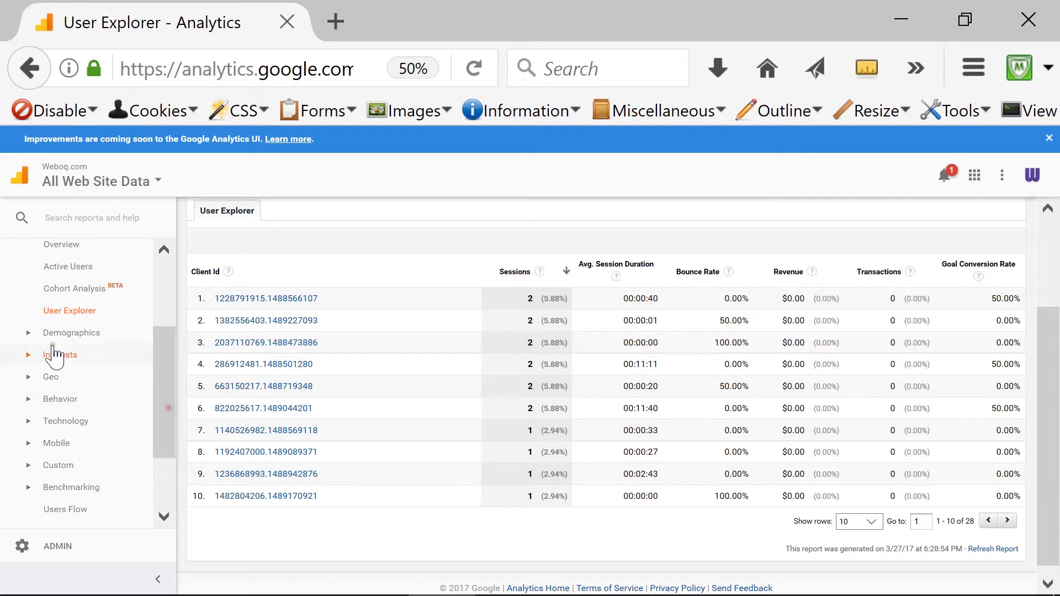
click(78, 333)
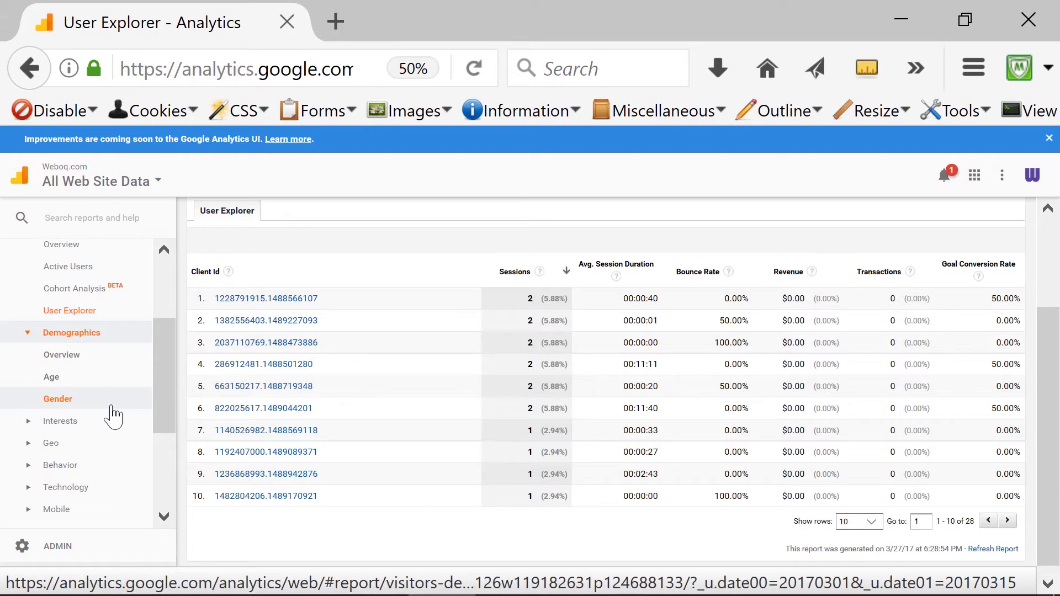
click(69, 356)
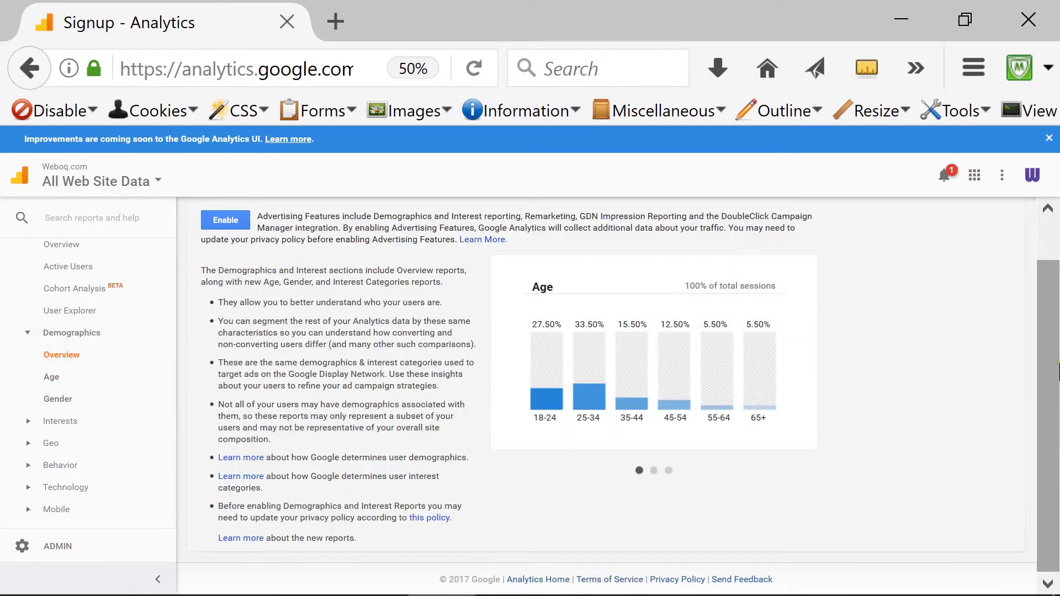
drag(1055, 327, 1041, 354)
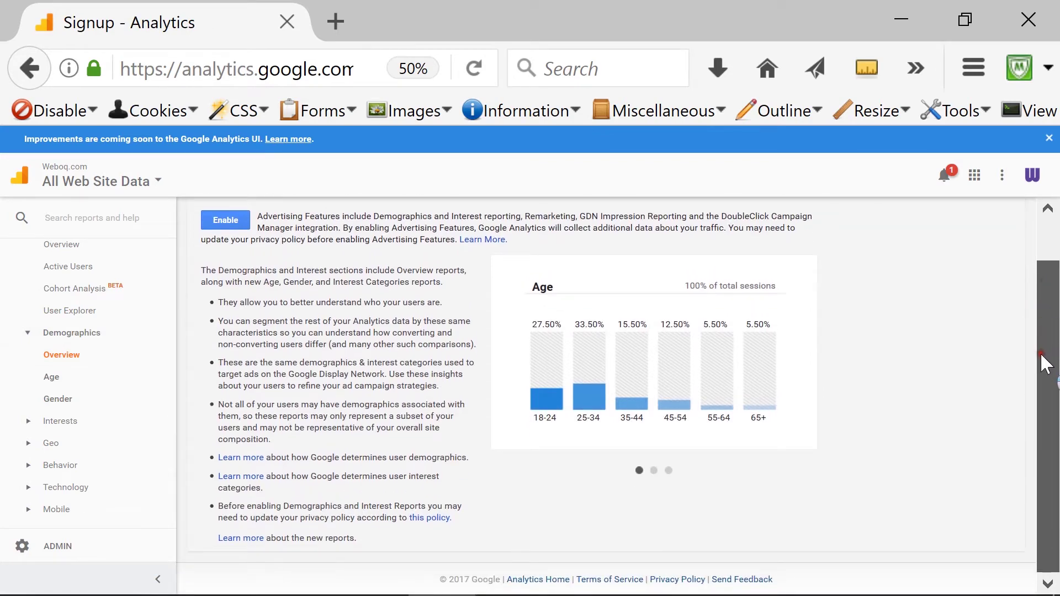
scroll(1038, 309, up, 1)
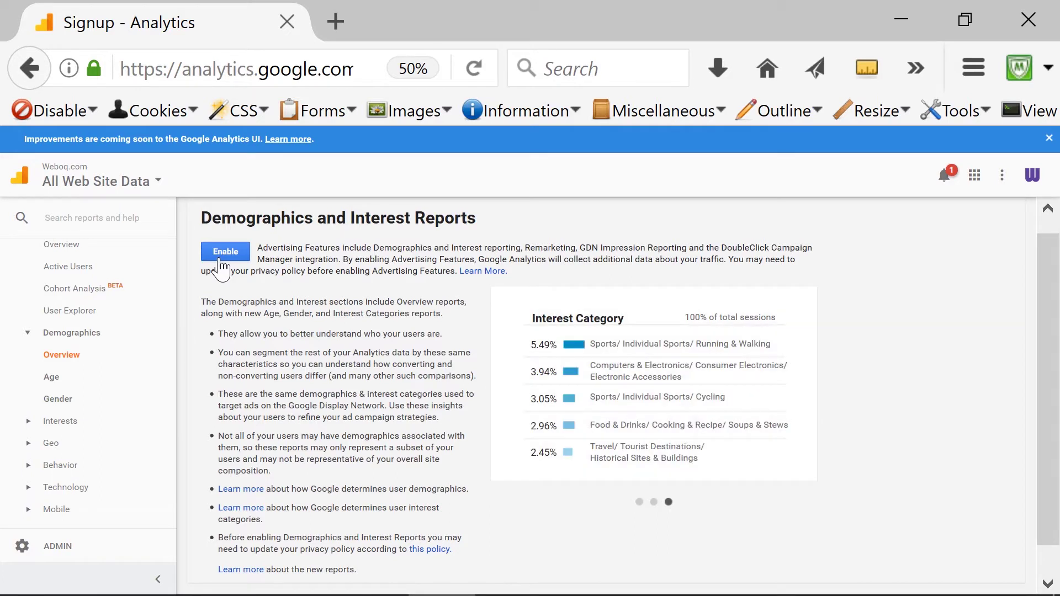
click(224, 253)
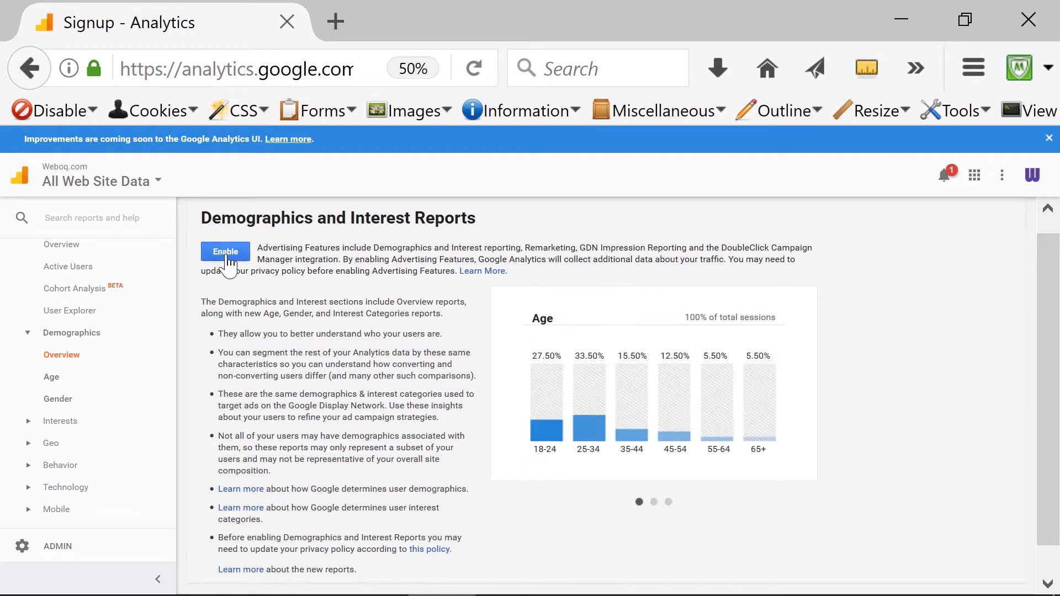
click(226, 255)
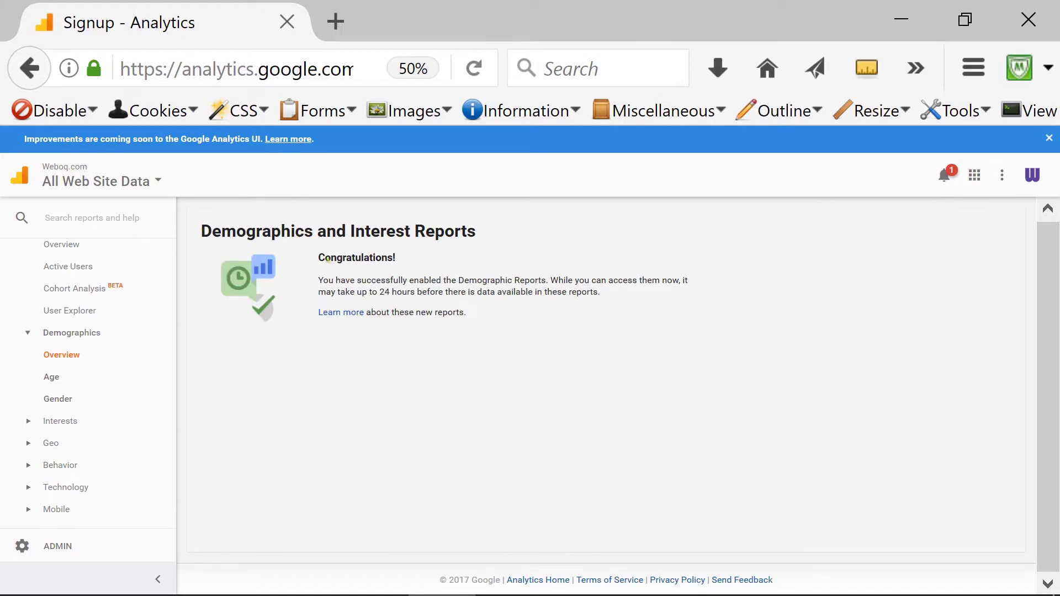
Highlight and read the notice about the Demographics and Interest Reports, including its sentence on data availability.
drag(320, 281, 674, 293)
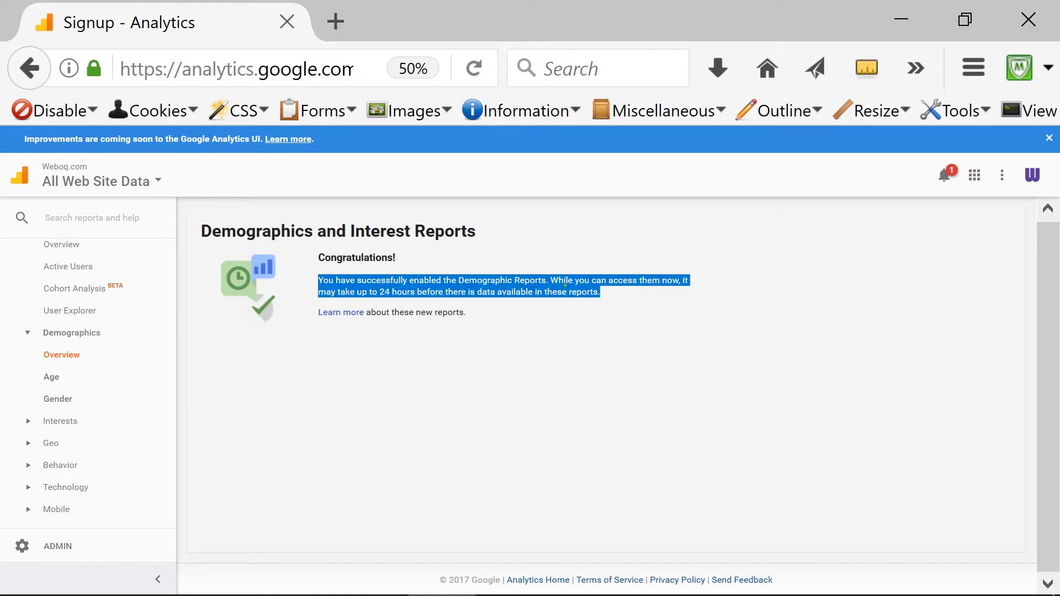
click(438, 281)
drag(326, 292, 631, 291)
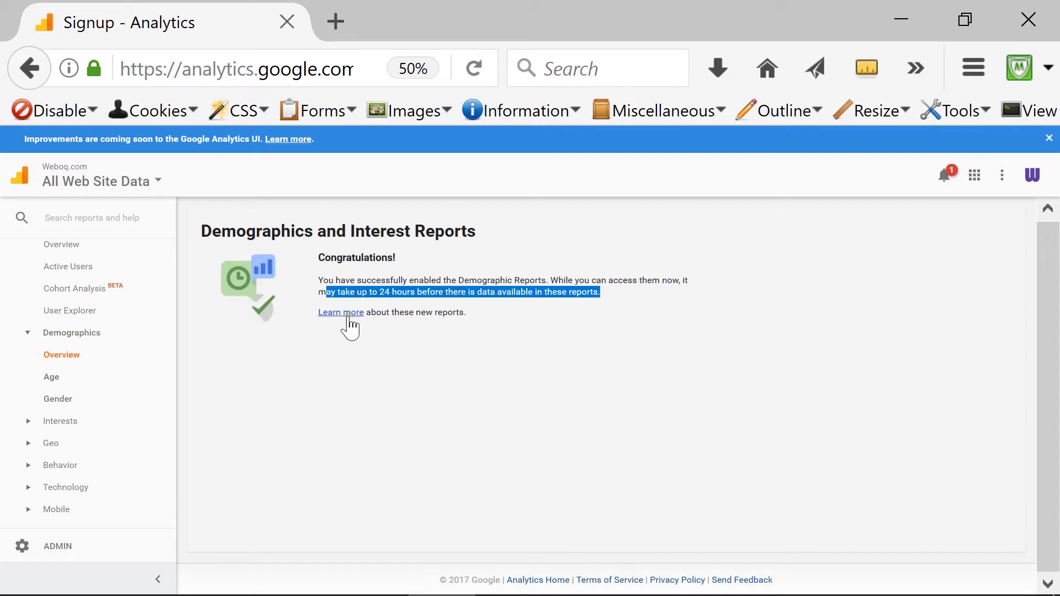
Open the Demographics Age report and examine the Acquisition and Behavior columns of its table.
click(53, 381)
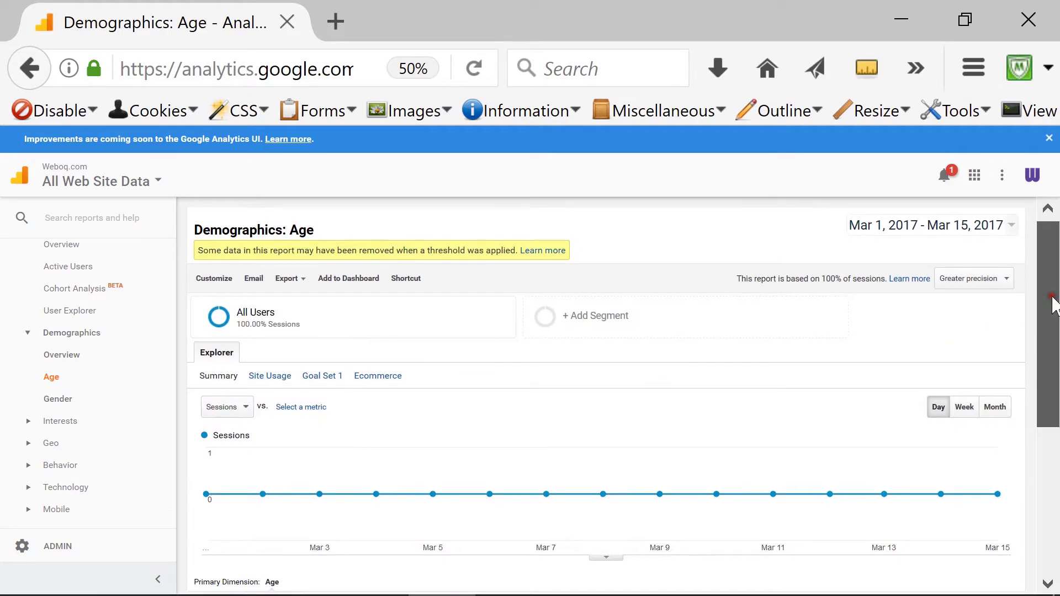
drag(1052, 304, 1057, 457)
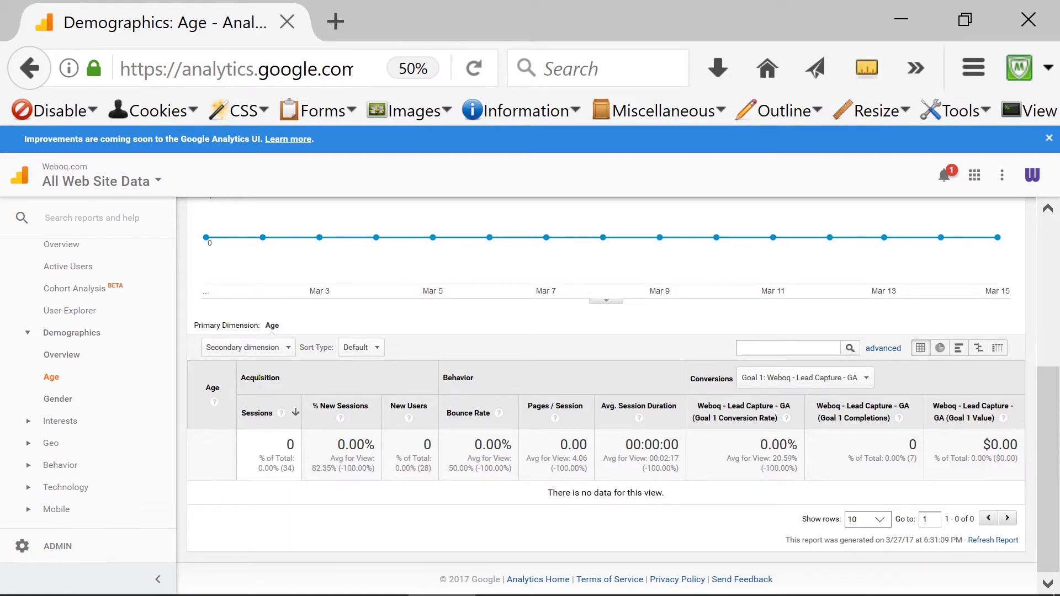
drag(240, 378, 280, 379)
drag(443, 378, 474, 378)
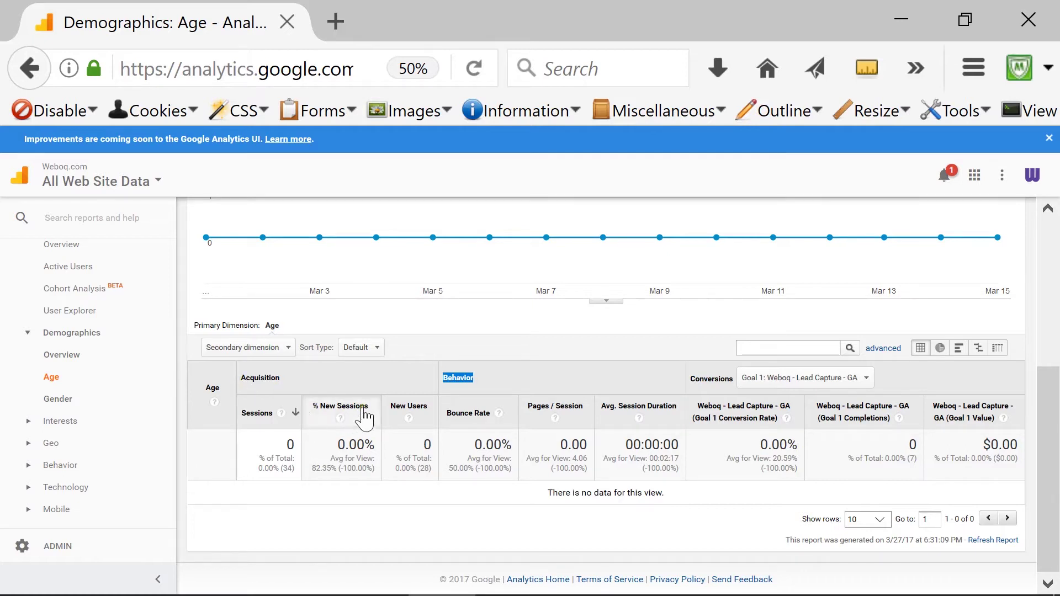
click(452, 377)
drag(443, 378, 478, 378)
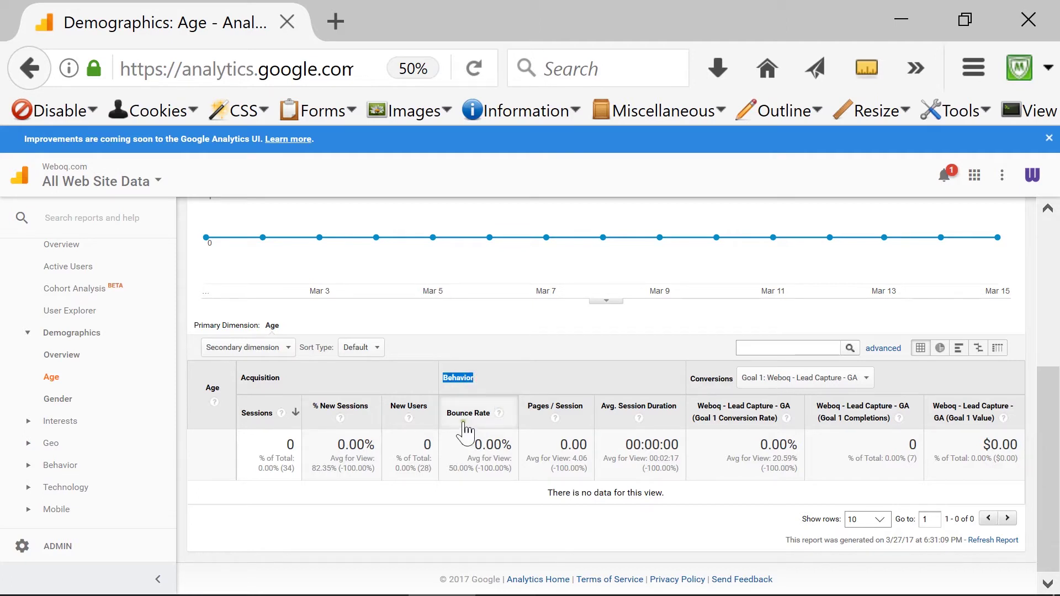
mouse_move(554, 417)
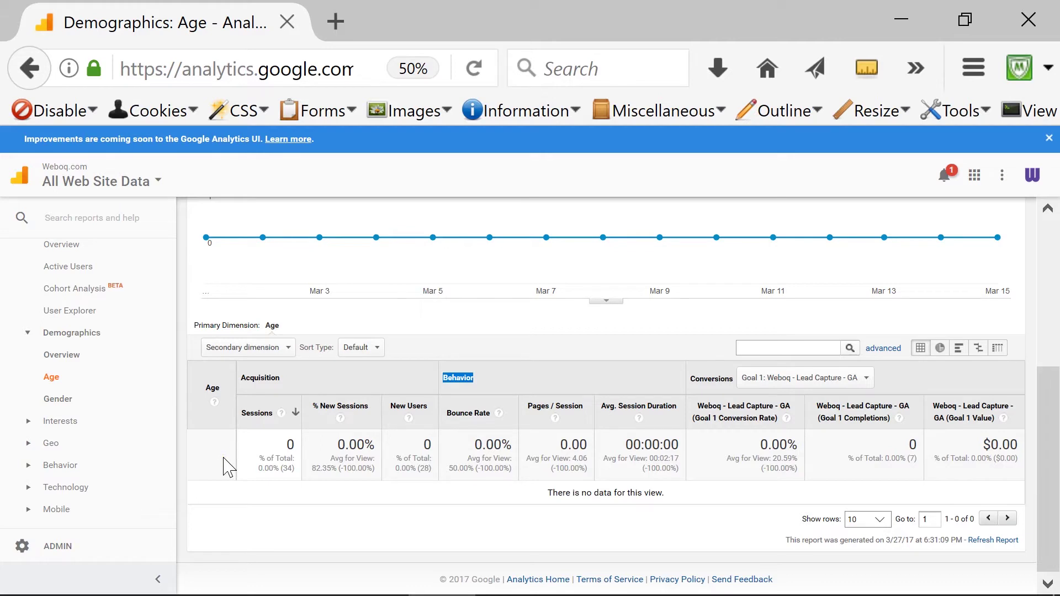
Review the Demographics Gender report and open the Interests Affinity Categories report.
click(55, 400)
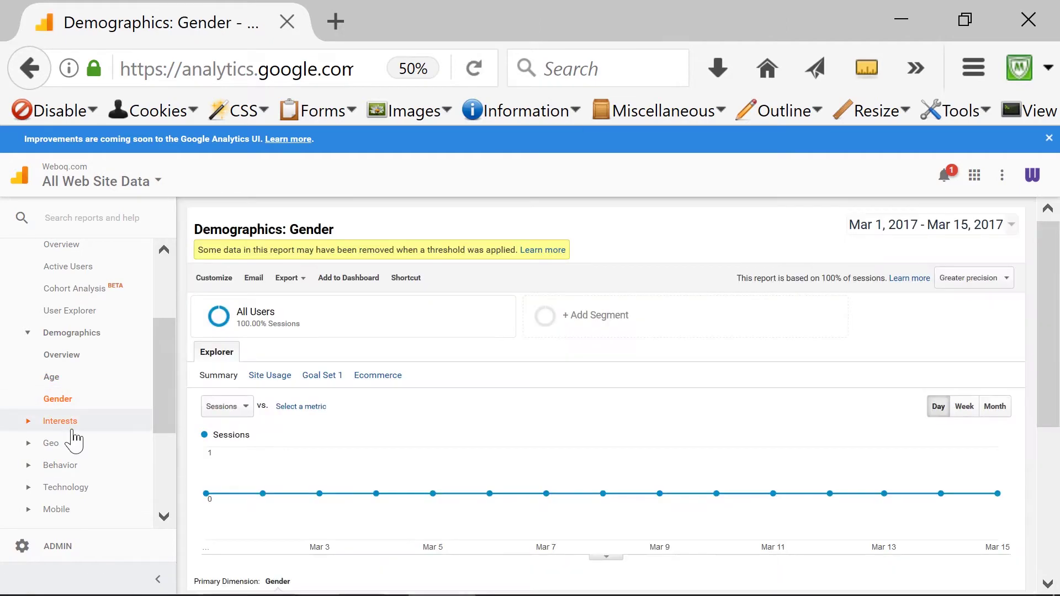
drag(1051, 339, 1052, 464)
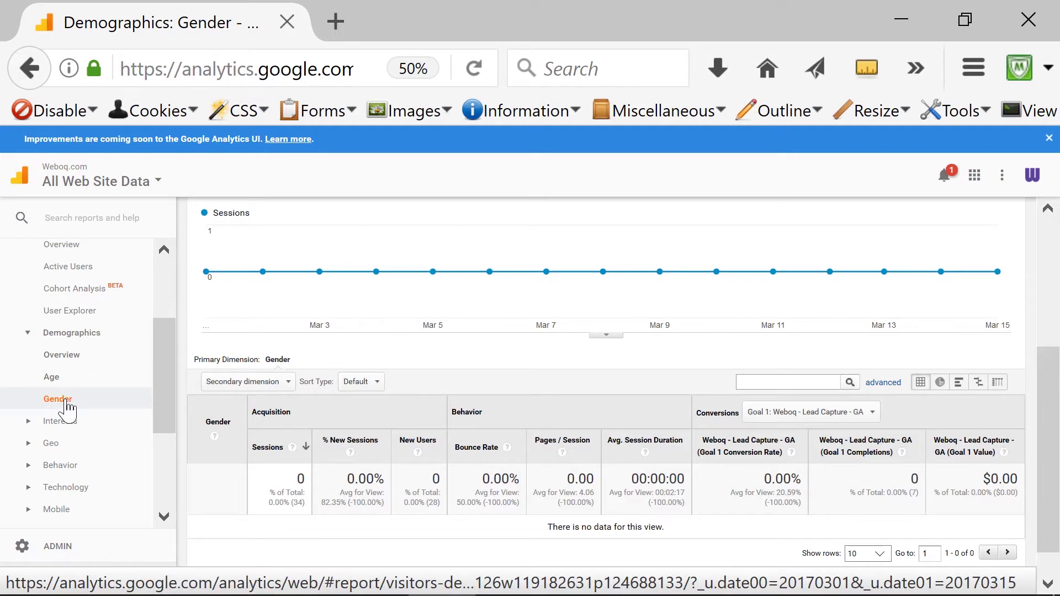
click(58, 421)
Open the Geo Language report and examine the per-language rows in its table.
click(50, 286)
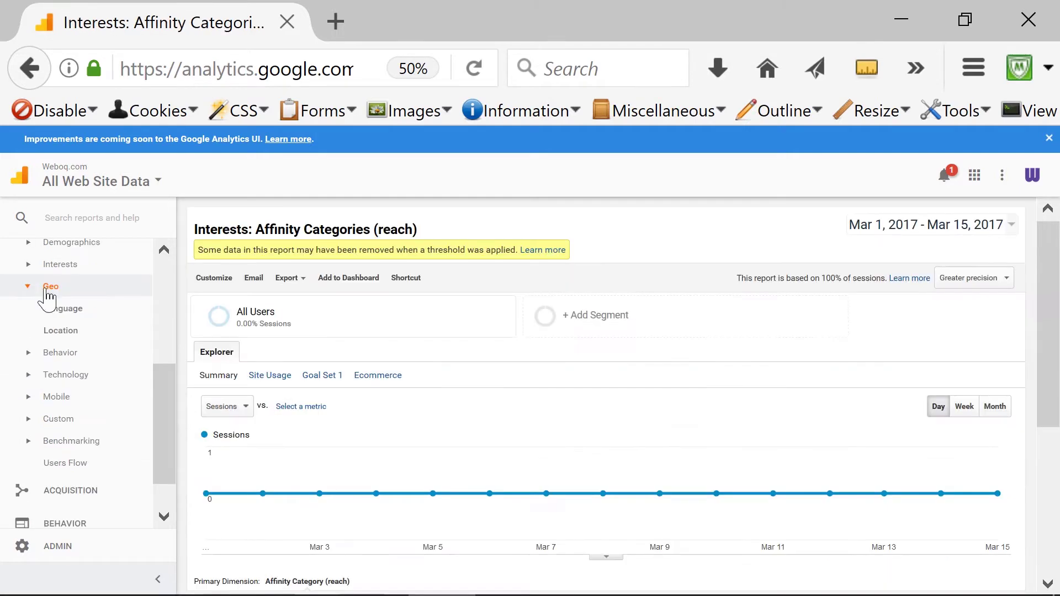
click(74, 312)
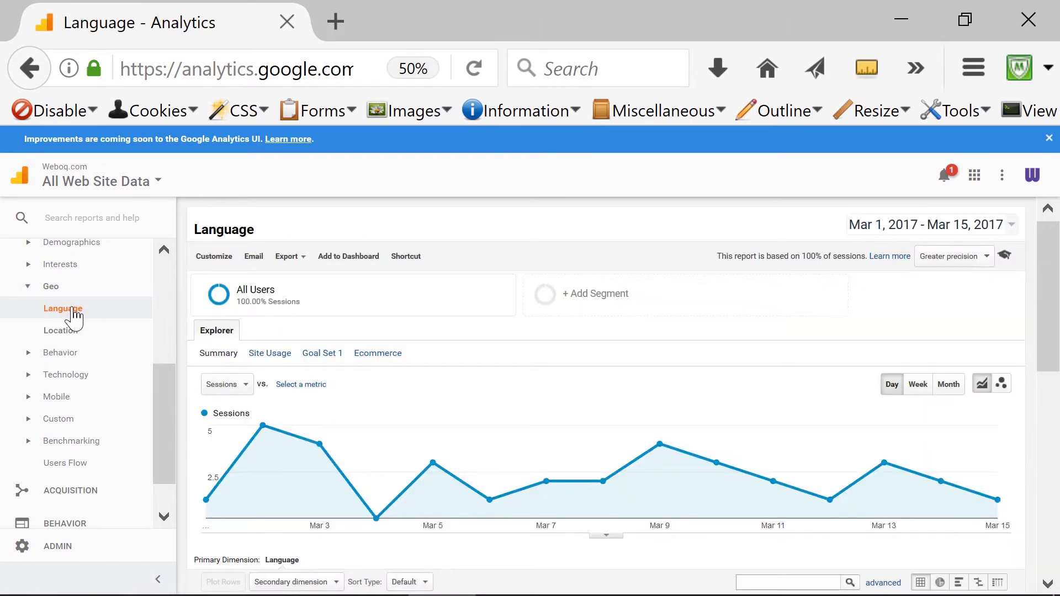
drag(1055, 276, 1054, 409)
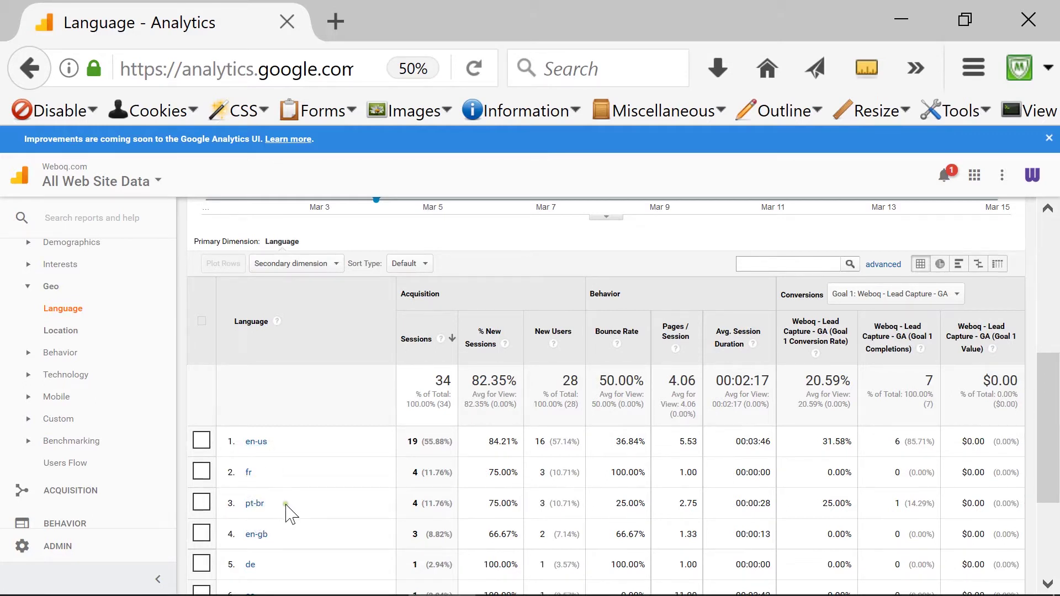
scroll(304, 514, down, 1)
scroll(304, 513, down, 1)
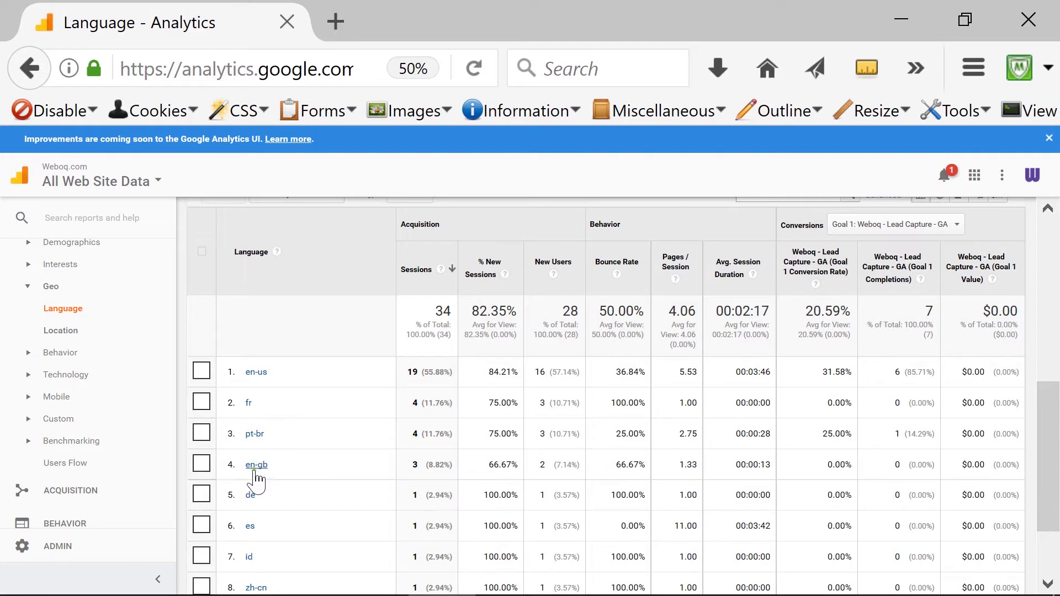
Open the details for the en-us language and highlight its row in the table.
click(257, 373)
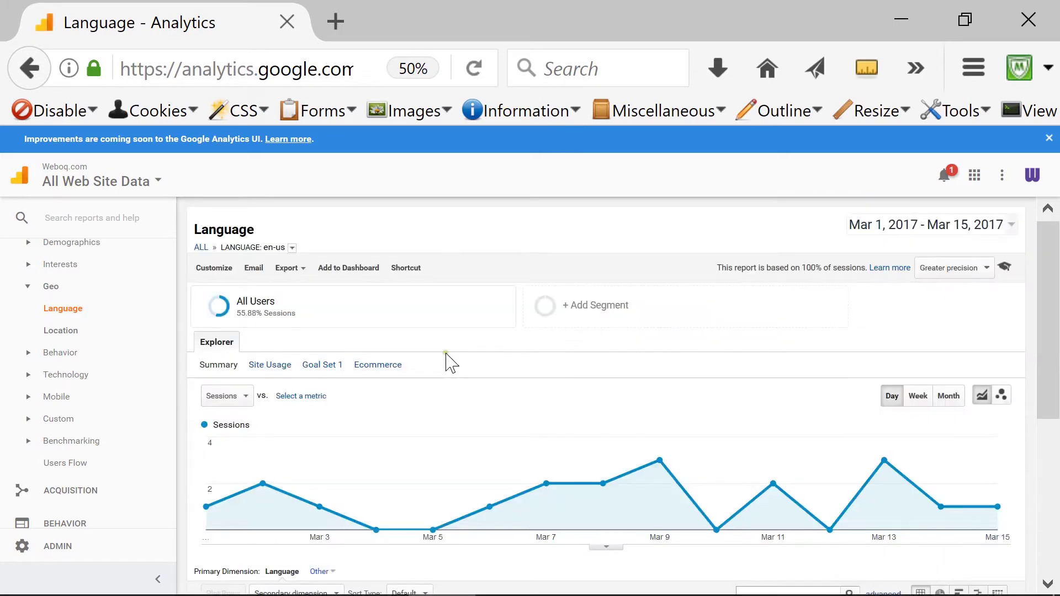
drag(1055, 287, 1047, 450)
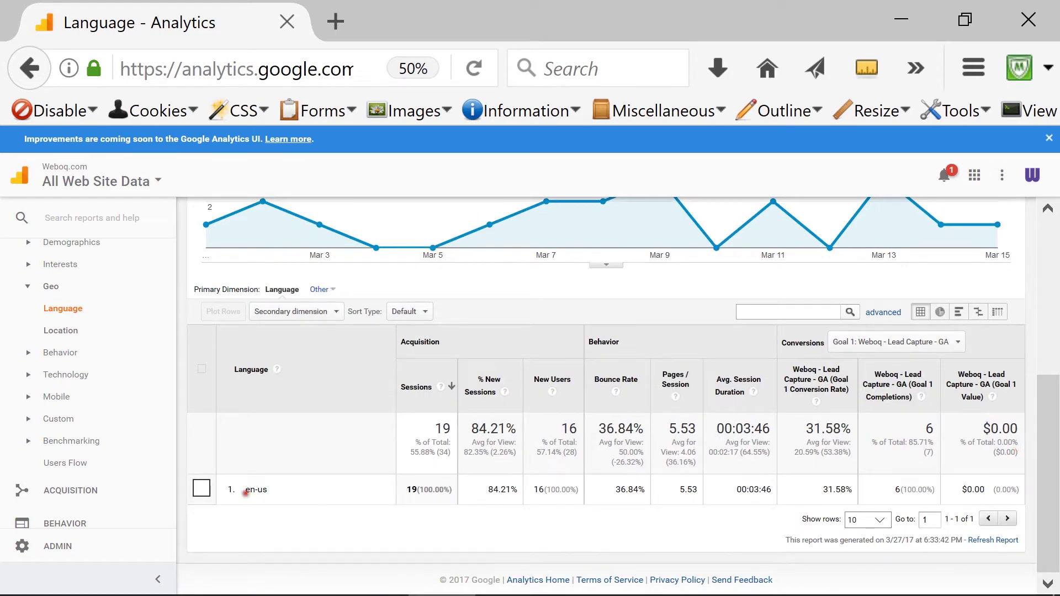
drag(246, 492, 290, 502)
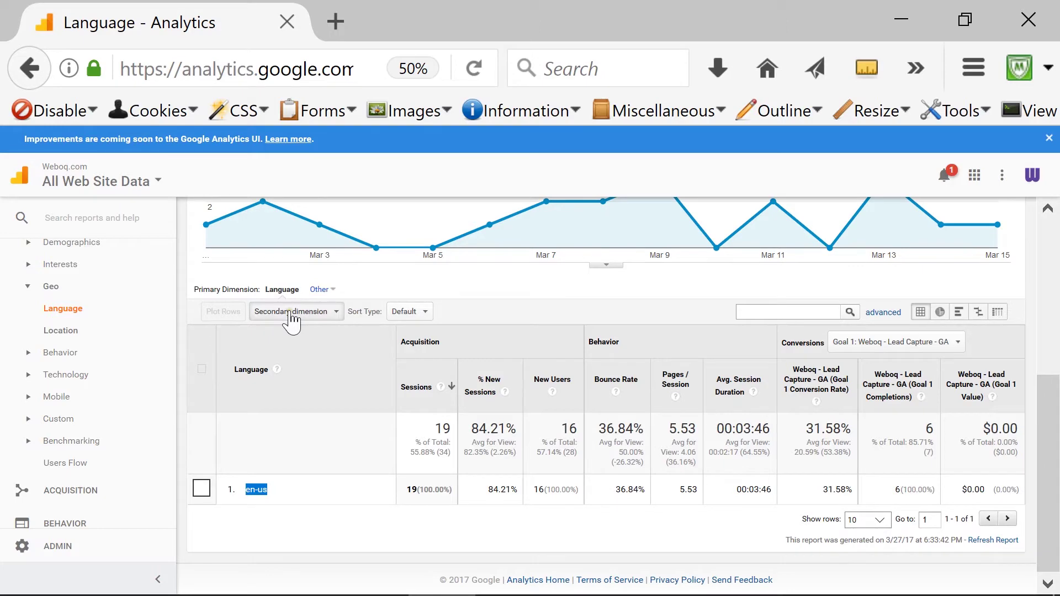
Open the Geo Location report and examine the per-country rows in its table.
click(60, 332)
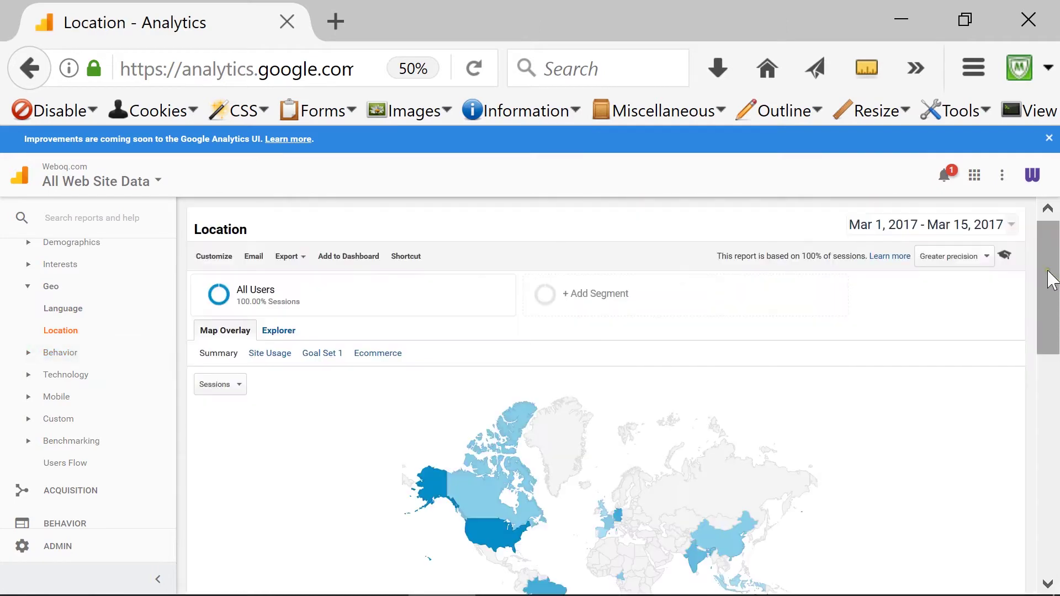
drag(1049, 261, 1054, 469)
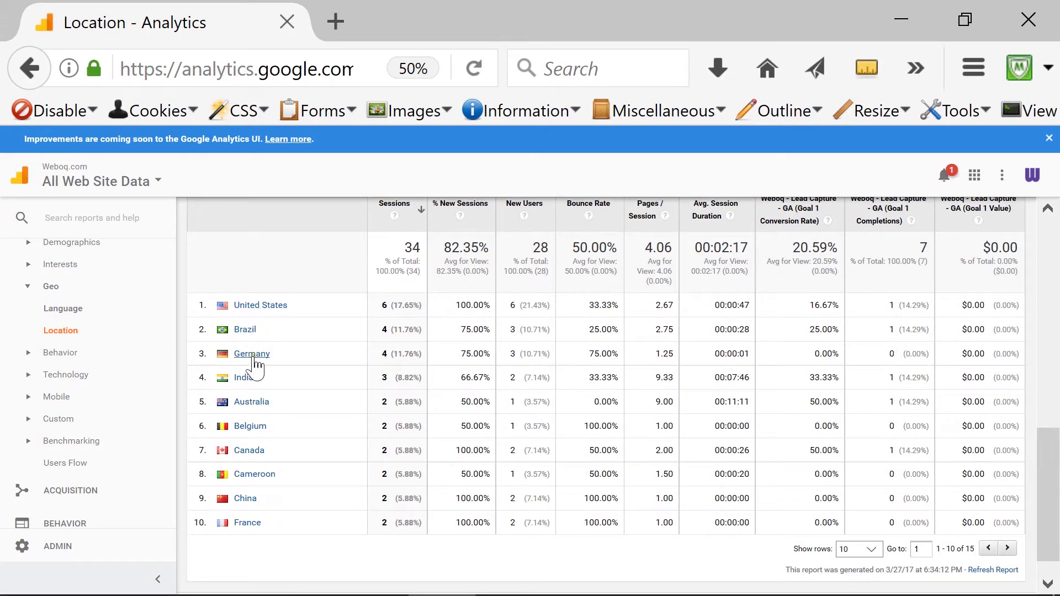
drag(1048, 469, 1038, 425)
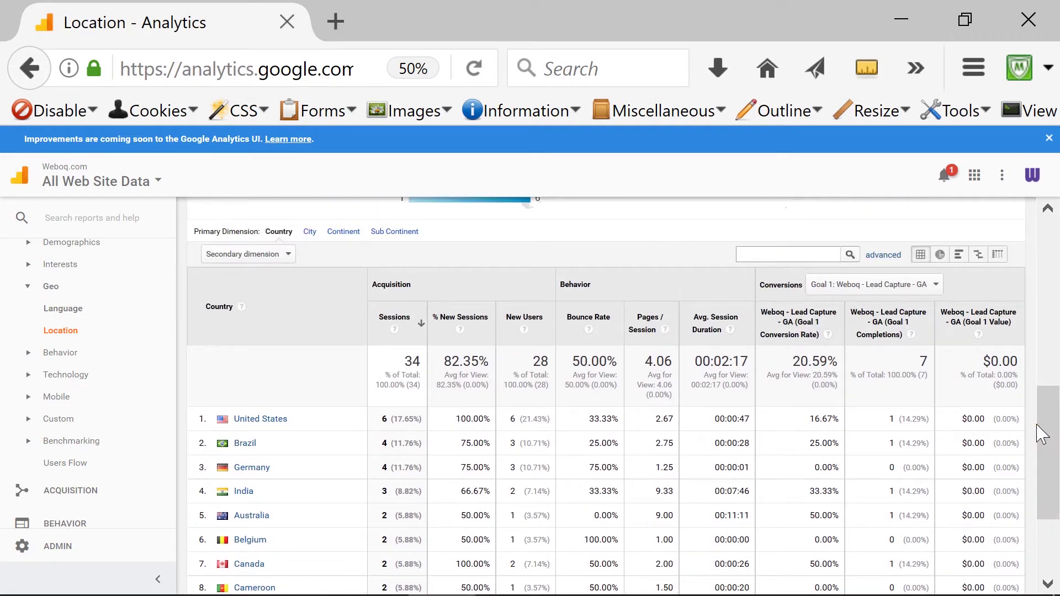
Switch the Location report's primary dimension to City and examine the city rows.
click(310, 231)
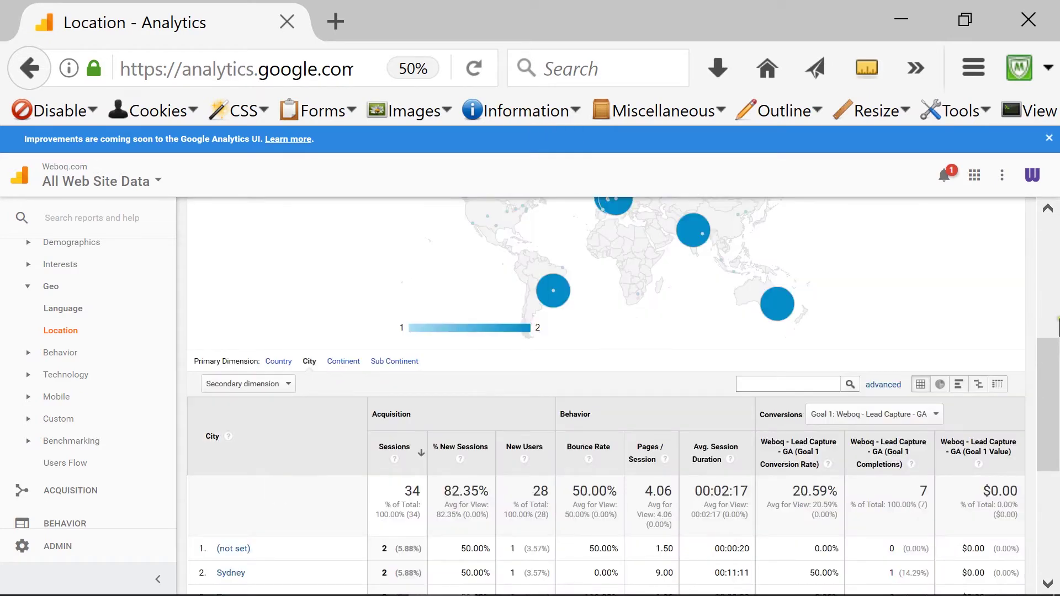
drag(1054, 371, 1053, 455)
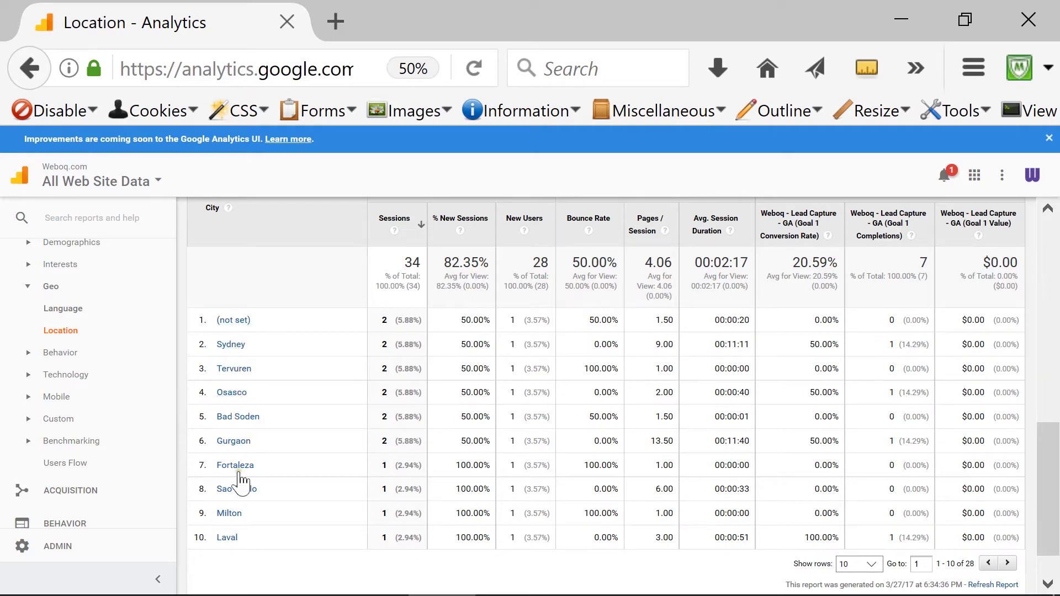
drag(1049, 483, 1048, 400)
Switch the Location report's primary dimension to Continent and examine its table and map.
click(343, 359)
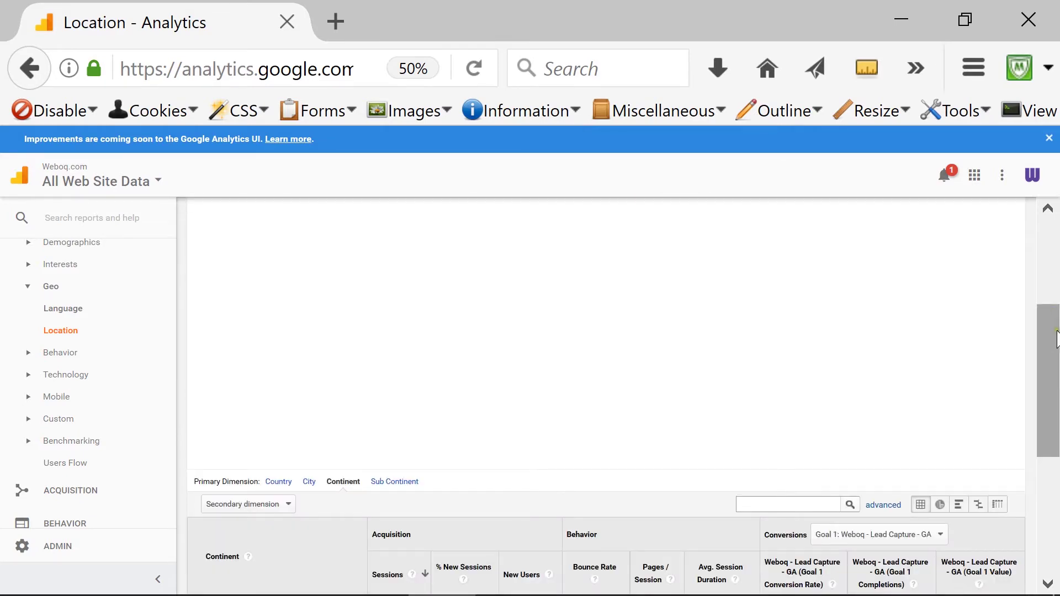
scroll(1051, 433, down, 5)
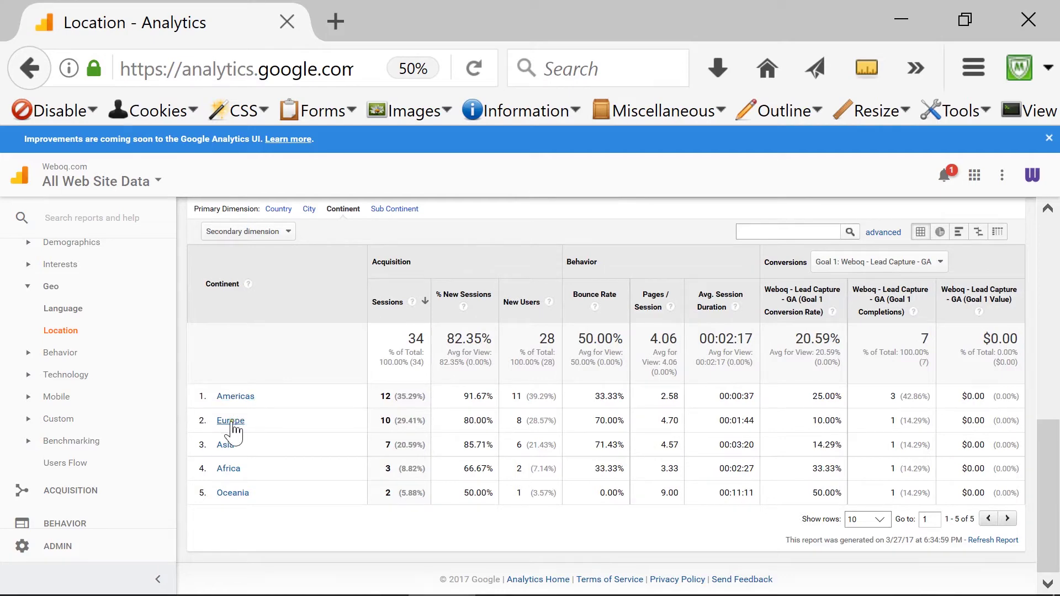
mouse_move(1048, 448)
mouse_down()
mouse_move(1046, 395)
mouse_move(1045, 432)
mouse_up()
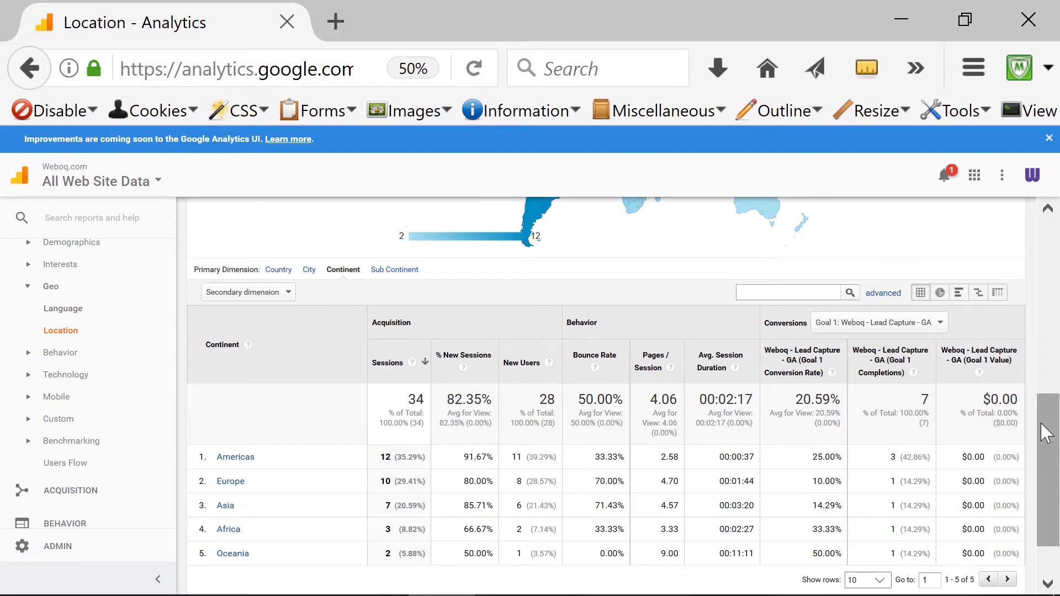
drag(1048, 402, 1045, 329)
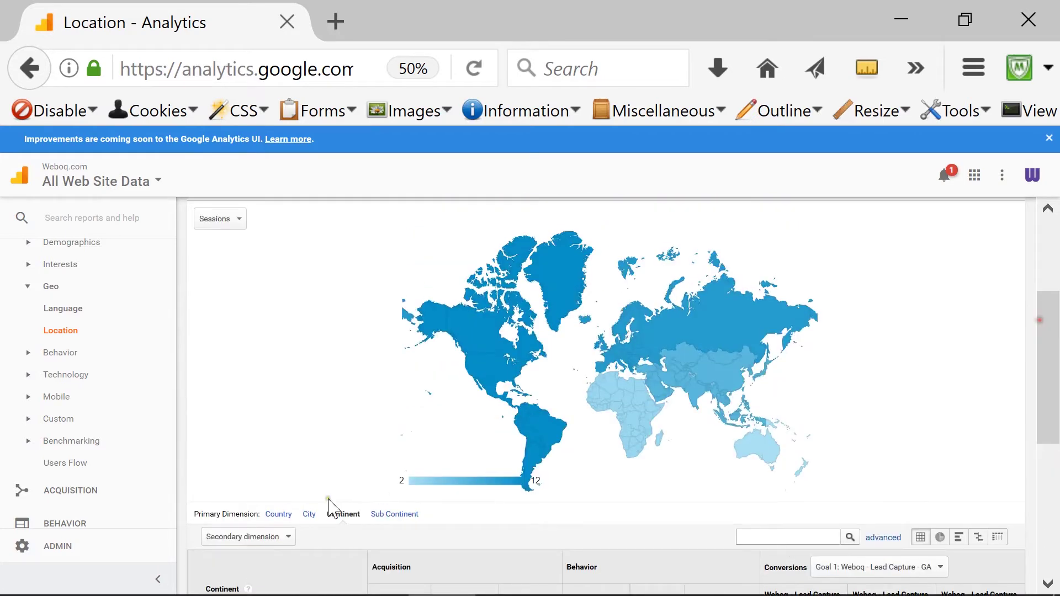
Switch the Location report's primary dimension to Sub Continent, examine its rows and check the available secondary dimensions.
click(394, 514)
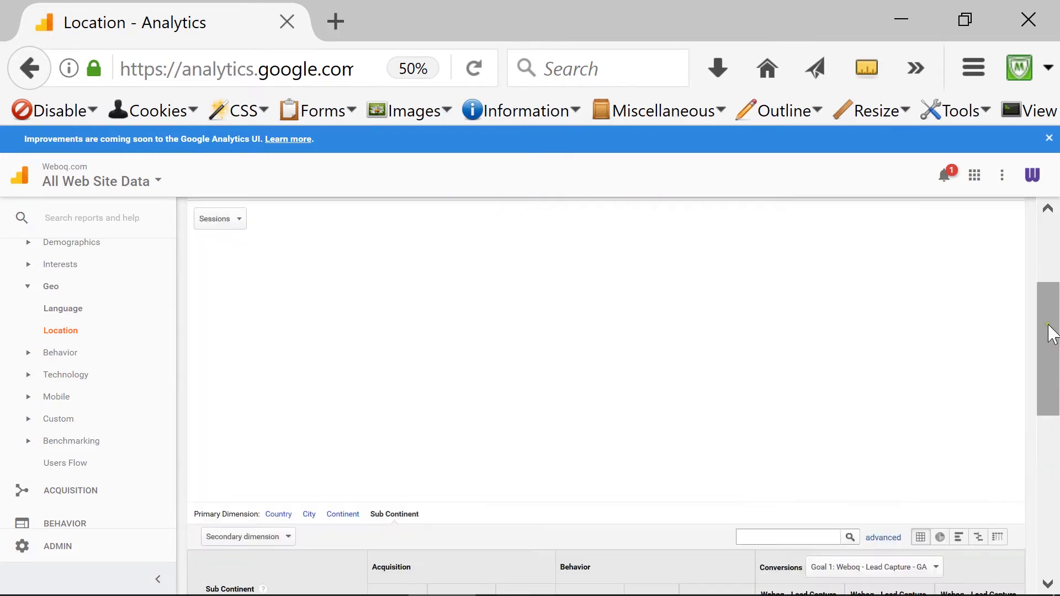
drag(1048, 331, 1048, 466)
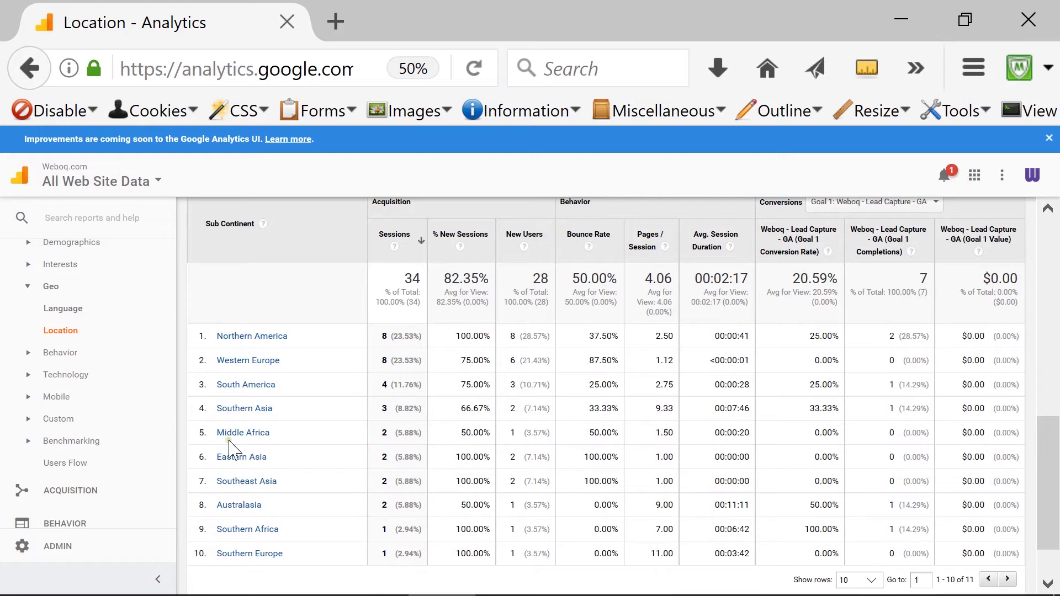
drag(1047, 441, 1049, 399)
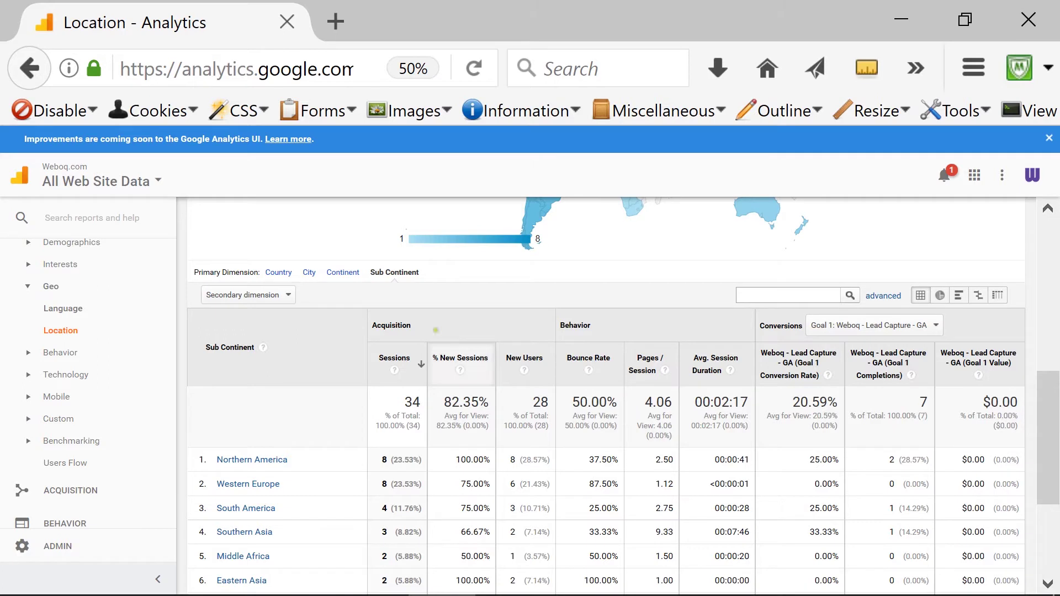
click(240, 296)
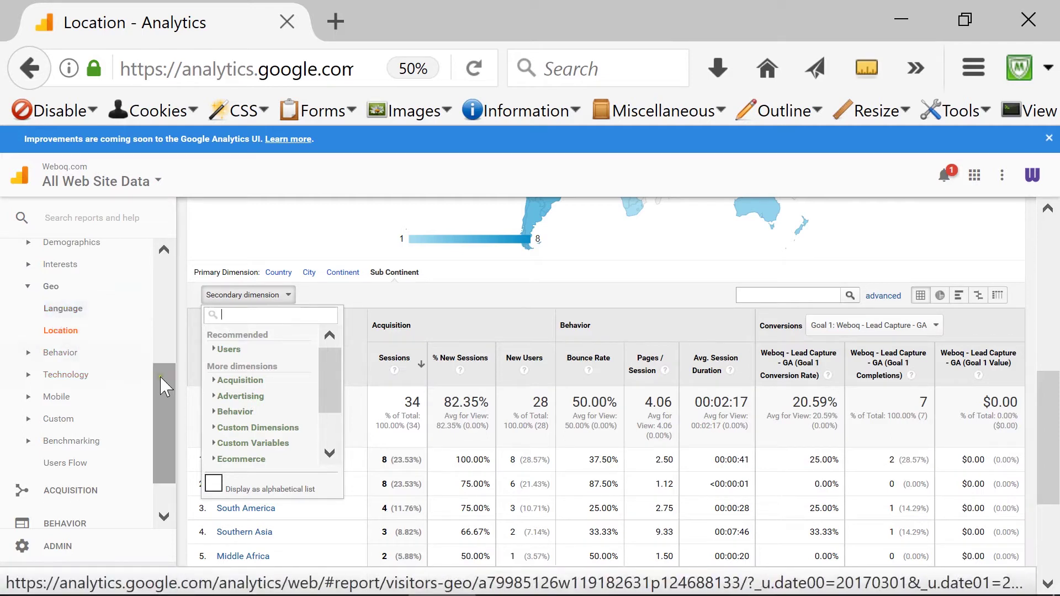
click(1042, 427)
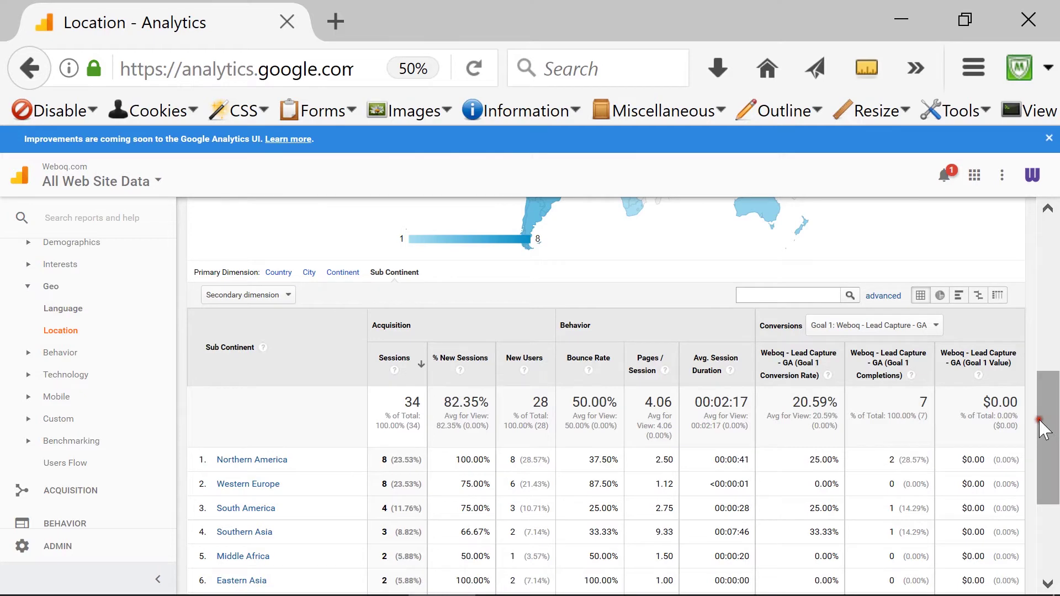
Open the Geo Language report and add Country as the secondary dimension of its table.
click(64, 315)
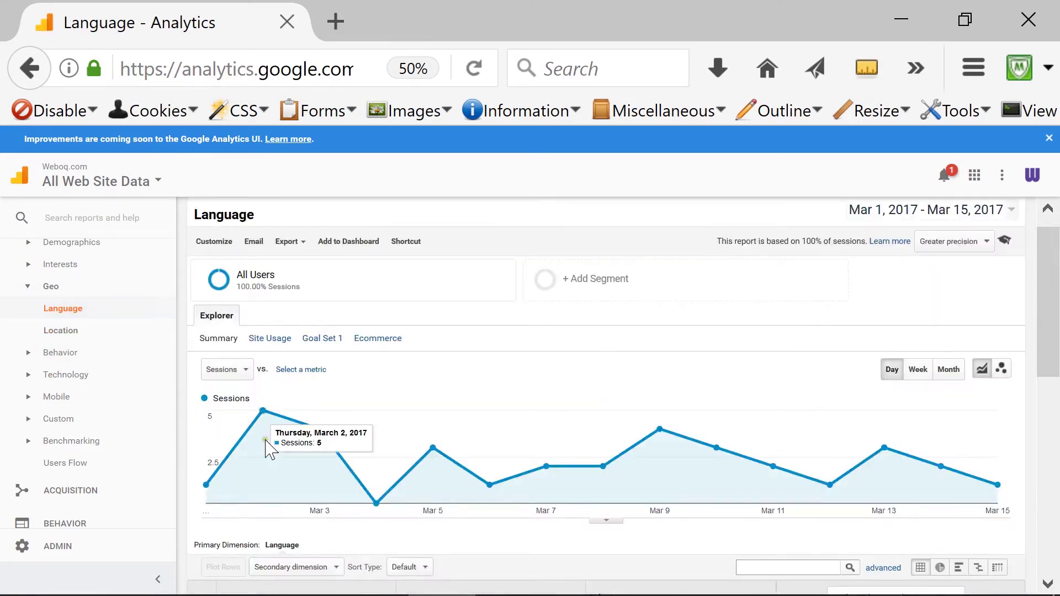
scroll(392, 438, down, 5)
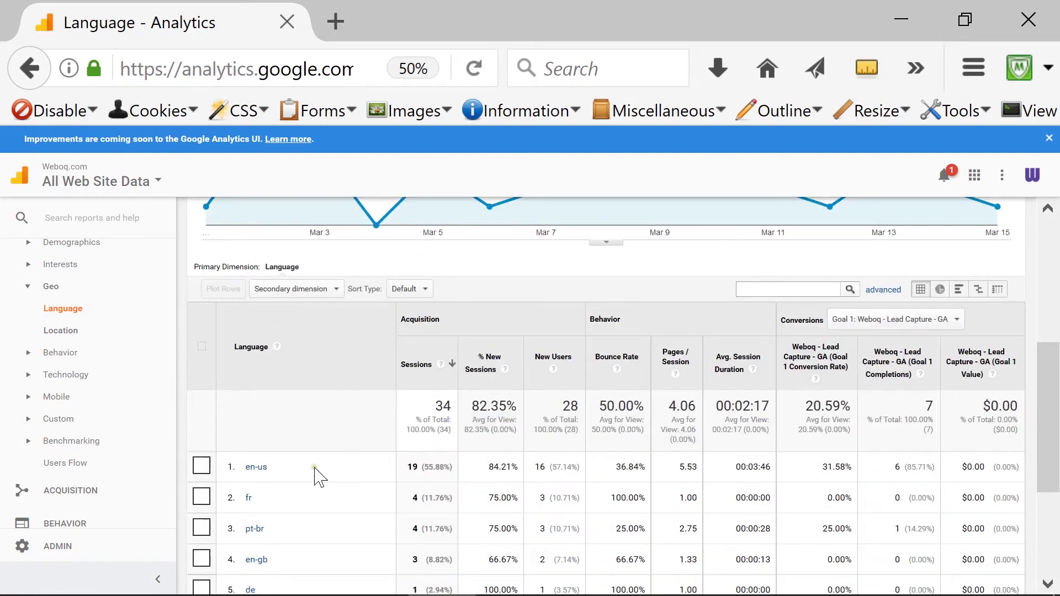
scroll(319, 476, up, 2)
click(307, 365)
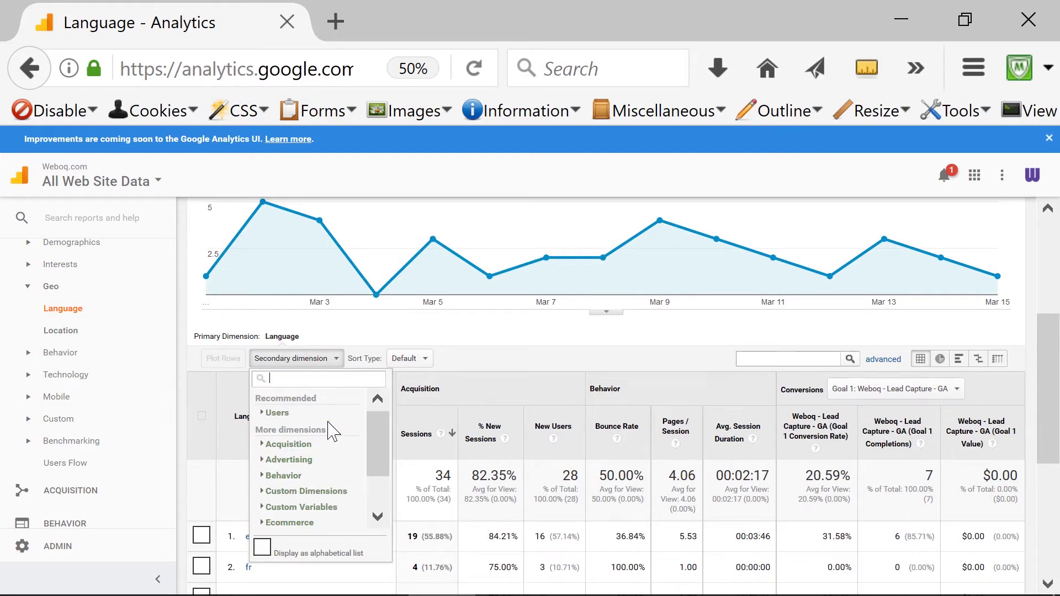
text(countr)
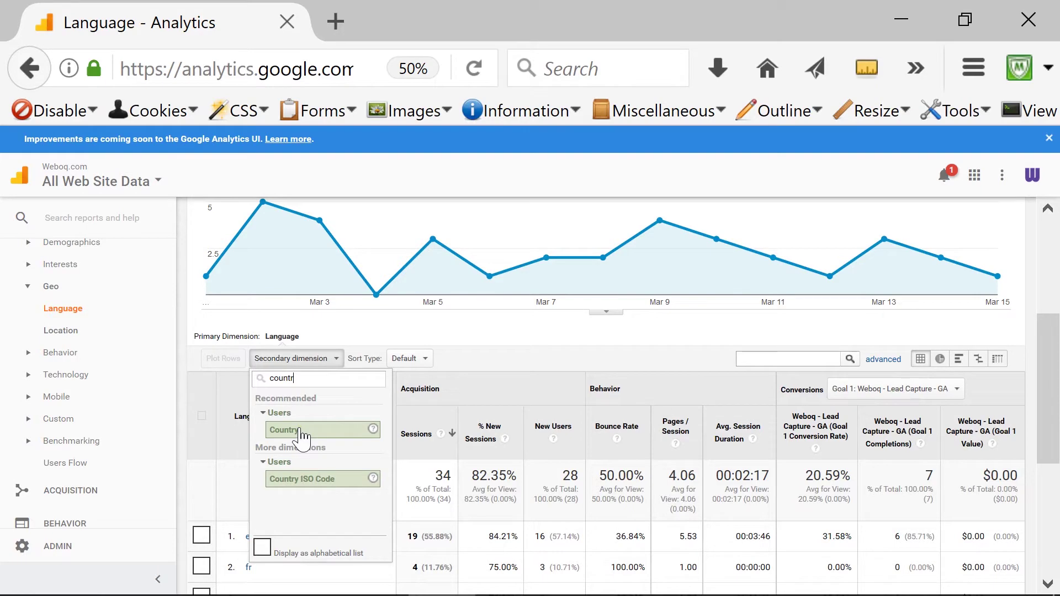
click(302, 430)
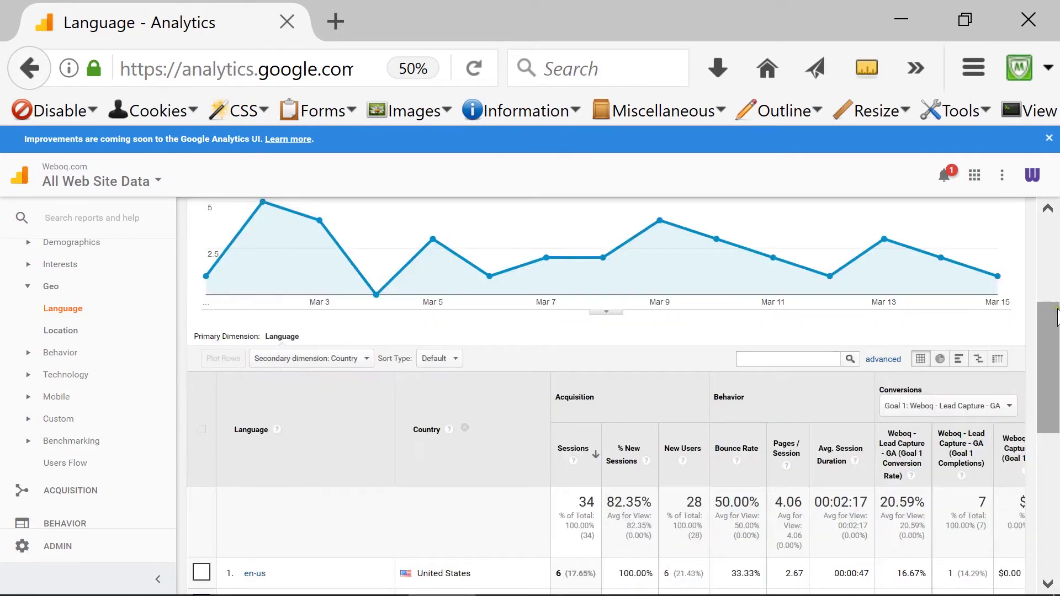
Examine the language and country combinations in the Language report's table along with their acquisition, behavior and conversion columns.
drag(1055, 317, 1052, 422)
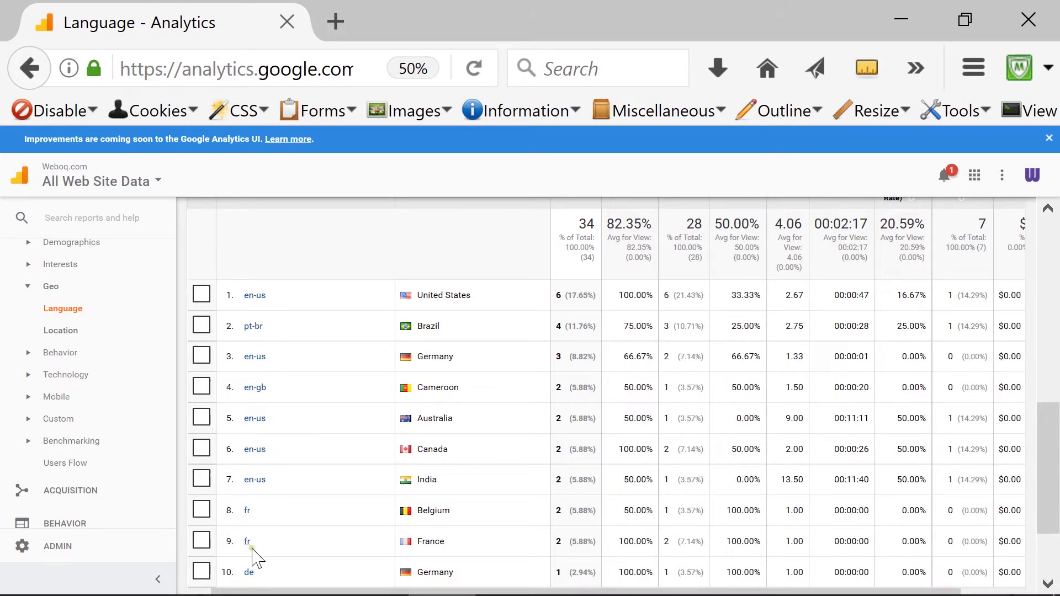
drag(1049, 428, 1045, 363)
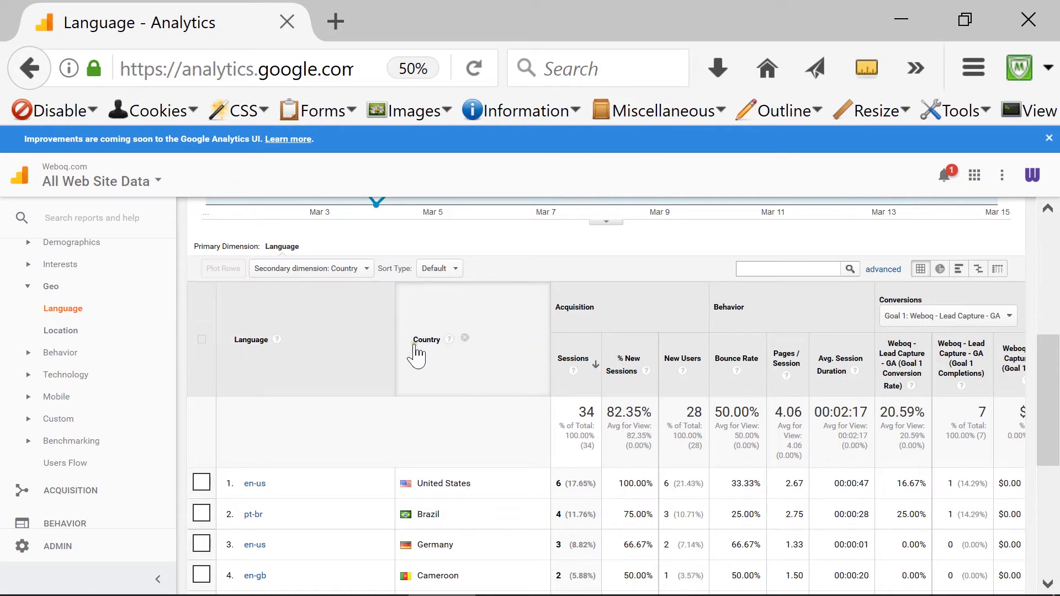
scroll(1053, 389, down, 3)
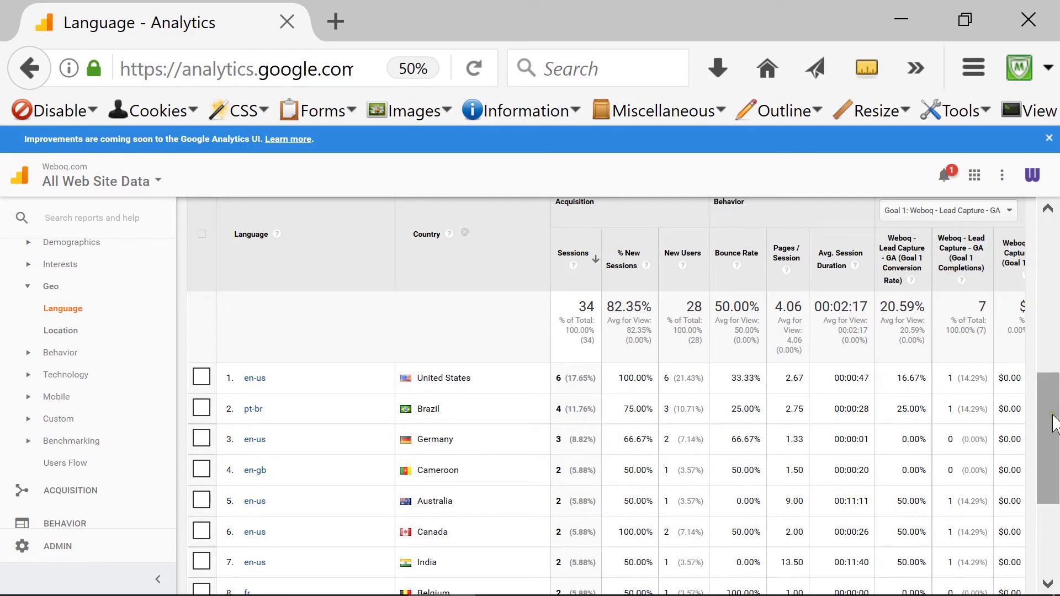
scroll(1052, 381, up, 3)
scroll(1052, 381, down, 3)
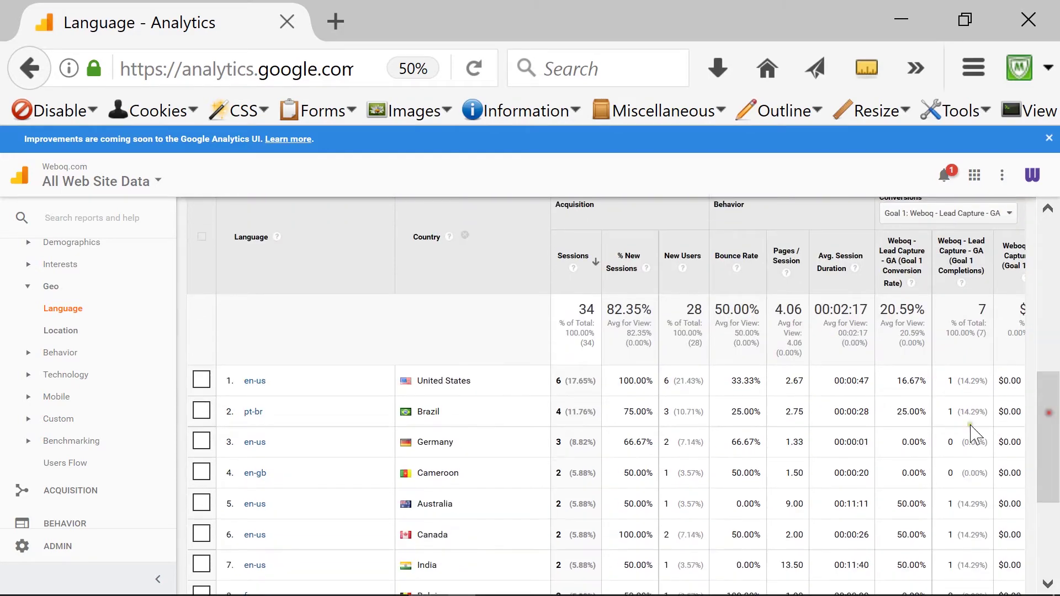
Select the en-us United States and pt-br Brazil rows and plot them on the sessions chart.
mouse_move(1052, 450)
mouse_down()
mouse_move(1055, 342)
mouse_move(1056, 441)
mouse_up()
click(202, 437)
click(202, 470)
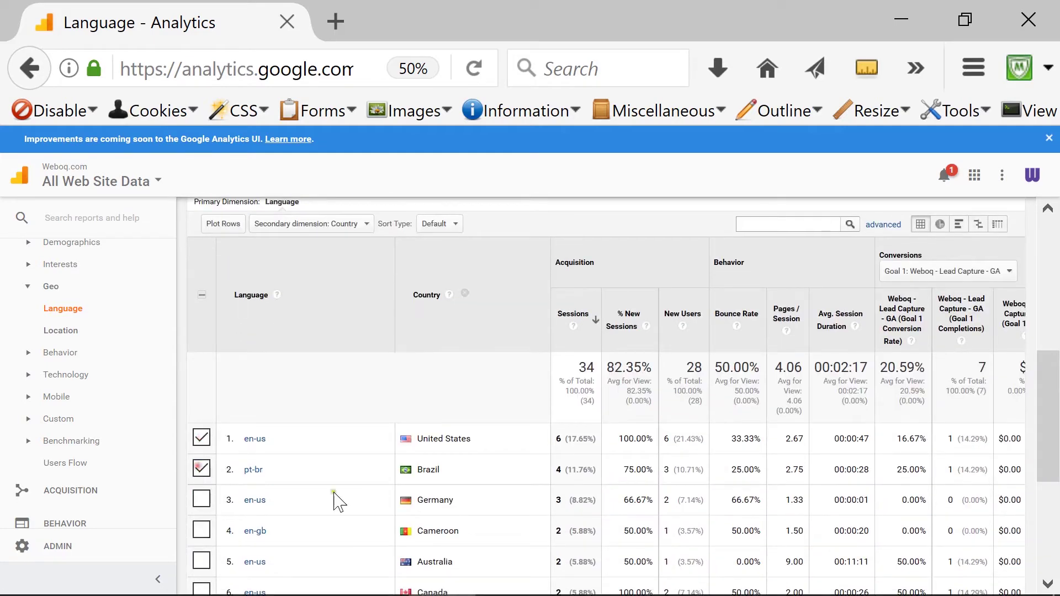
mouse_move(1055, 425)
mouse_down()
mouse_move(1055, 354)
mouse_move(1056, 441)
mouse_up()
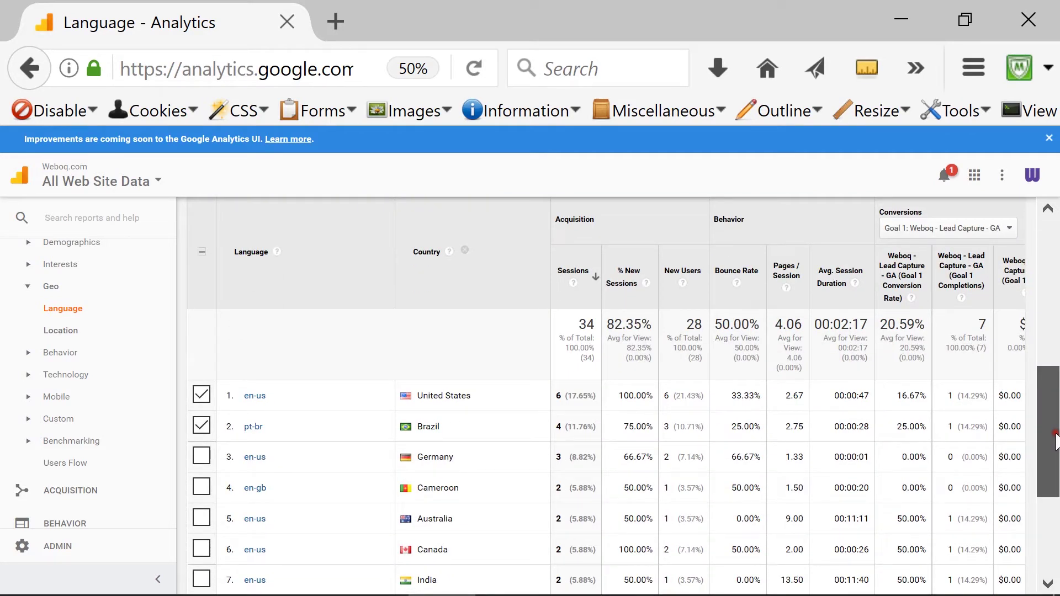
drag(1056, 436, 1057, 288)
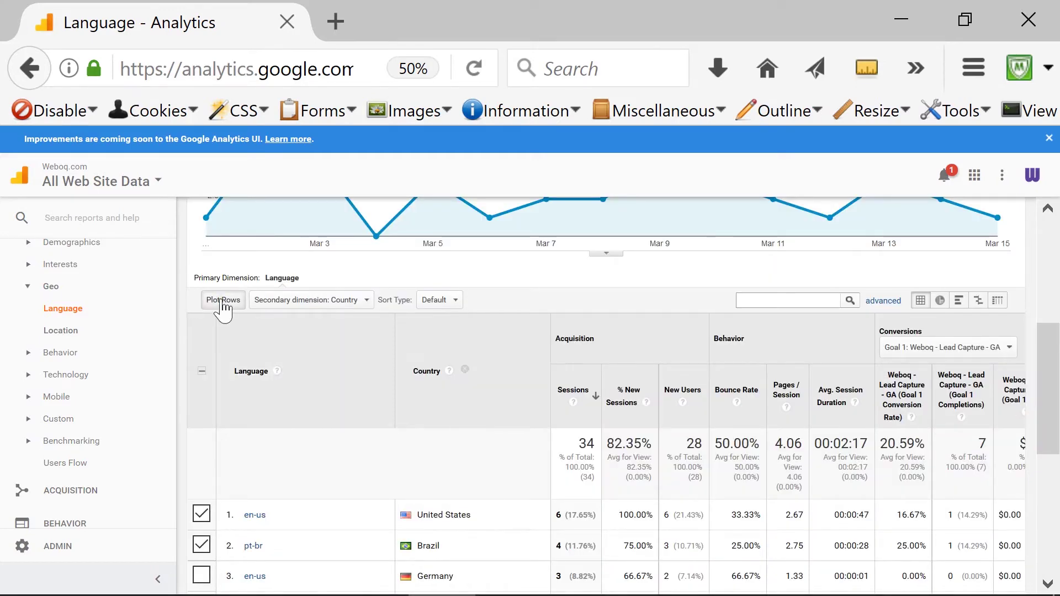
click(223, 302)
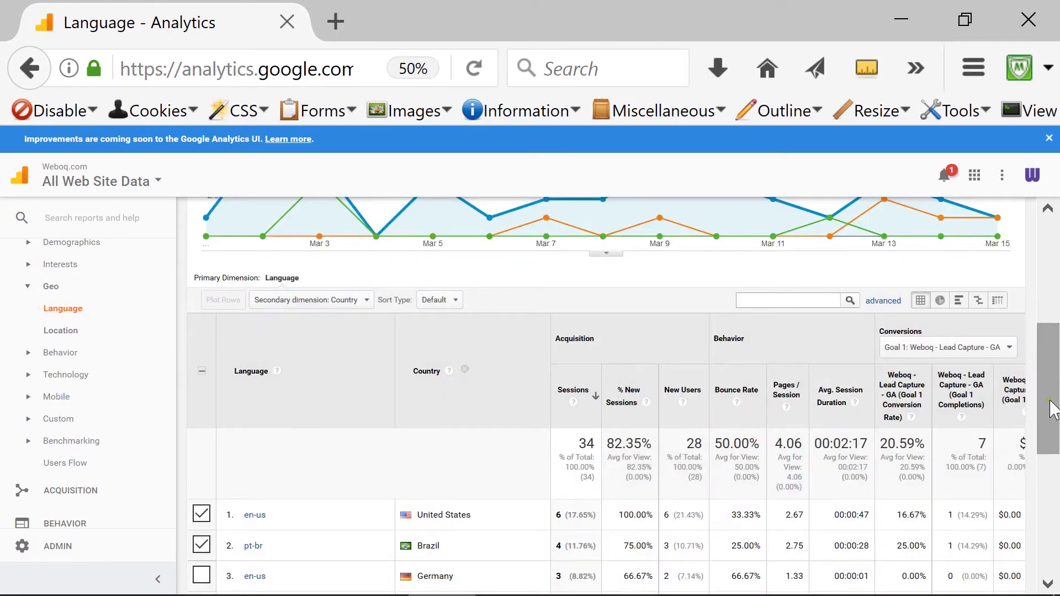
Examine the sessions chart with the plotted rows and highlight the Brazil entry in its legend.
drag(1048, 406, 1052, 339)
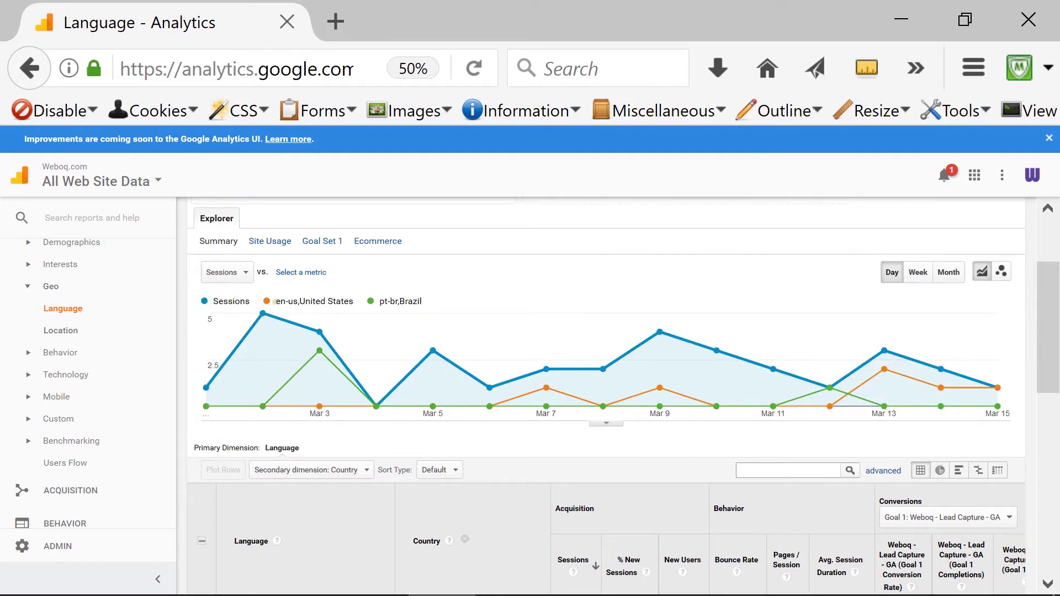
drag(275, 301, 434, 305)
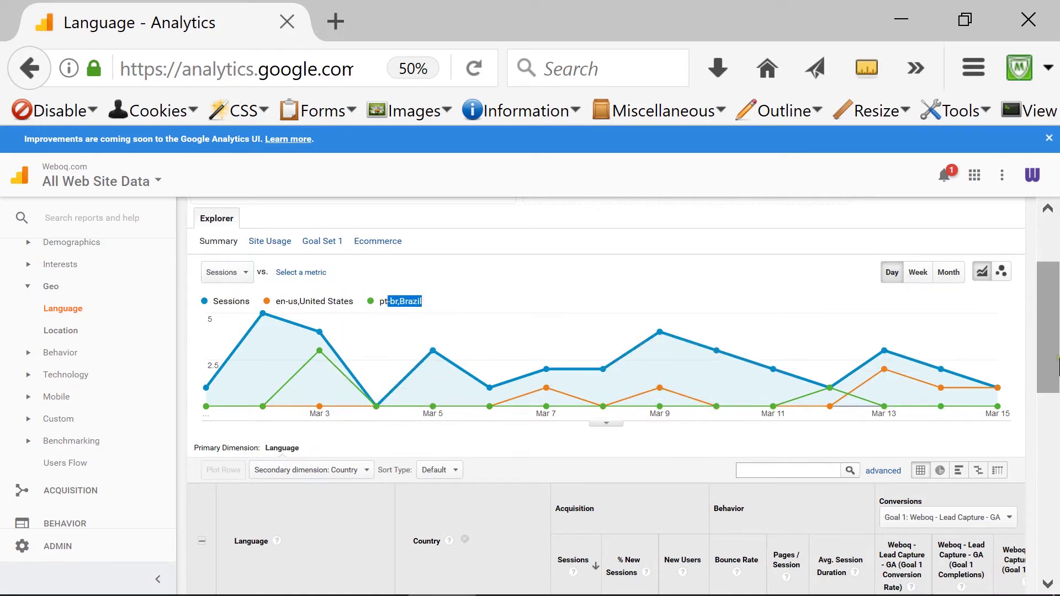
drag(1052, 340, 1053, 408)
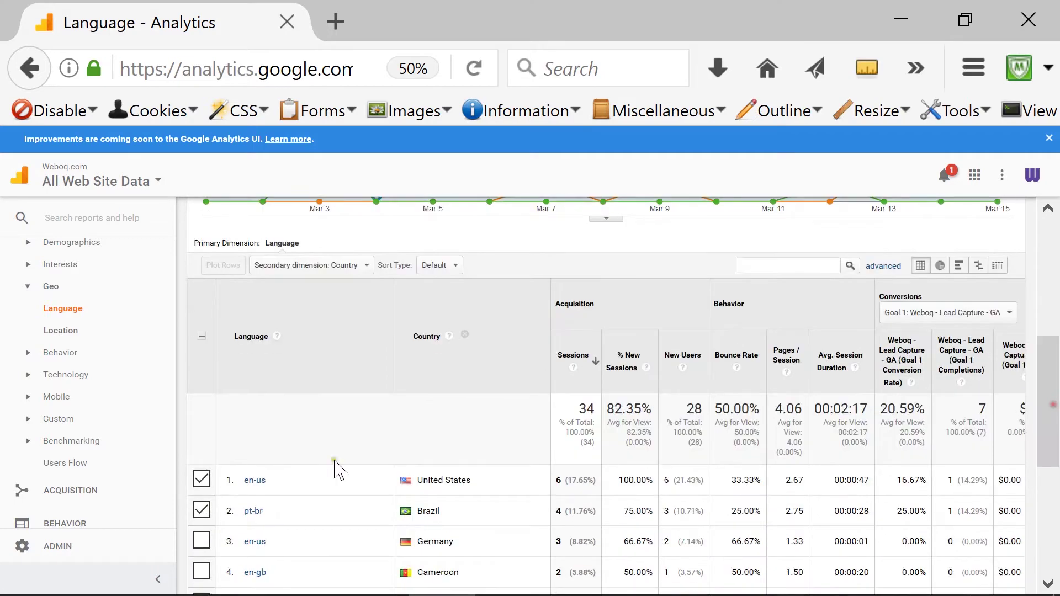
Open the Behavior New vs Returning report and examine the user type rows in its table.
click(62, 352)
click(79, 334)
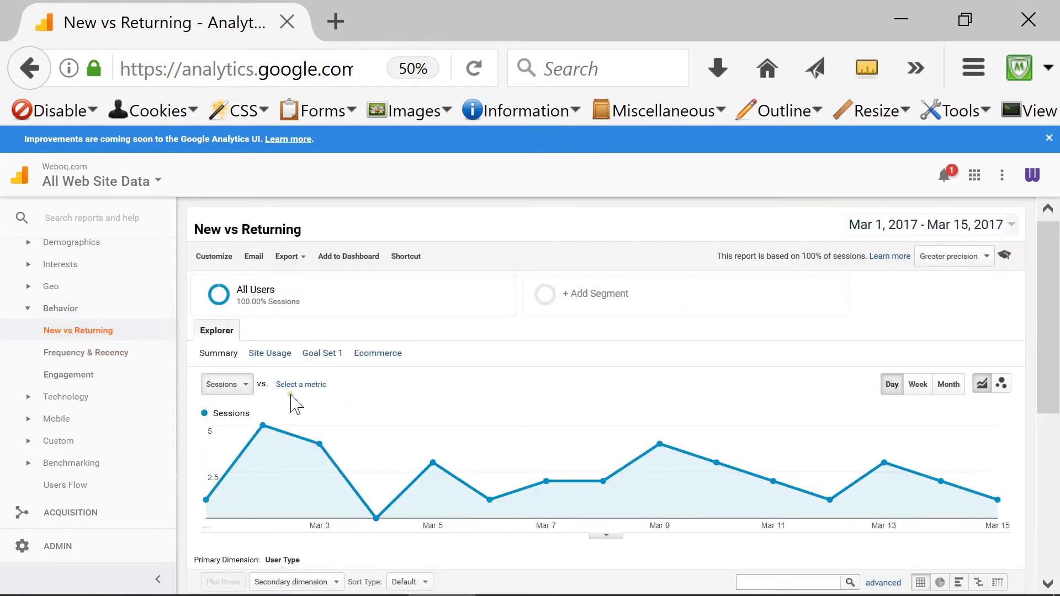
drag(1048, 326, 1047, 474)
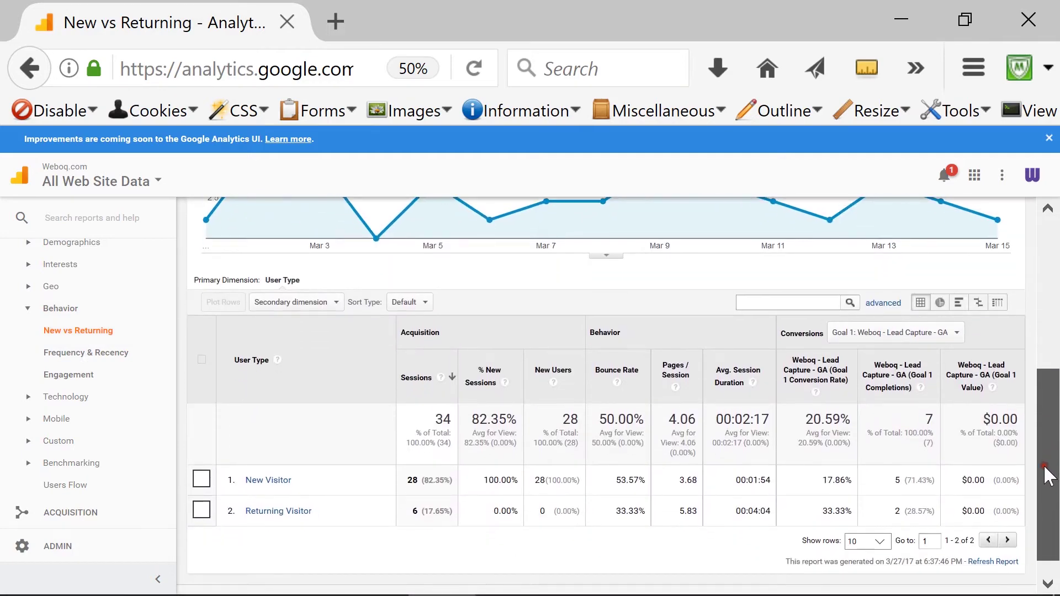
Select the New Visitor and Returning Visitor rows and plot them on the sessions chart.
drag(1047, 475, 1049, 482)
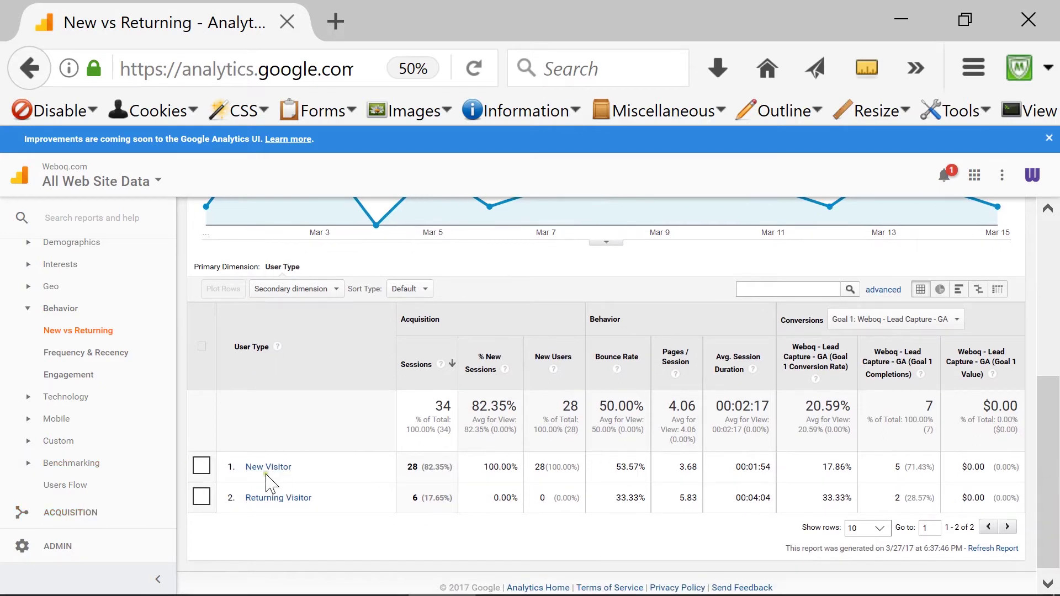
click(202, 469)
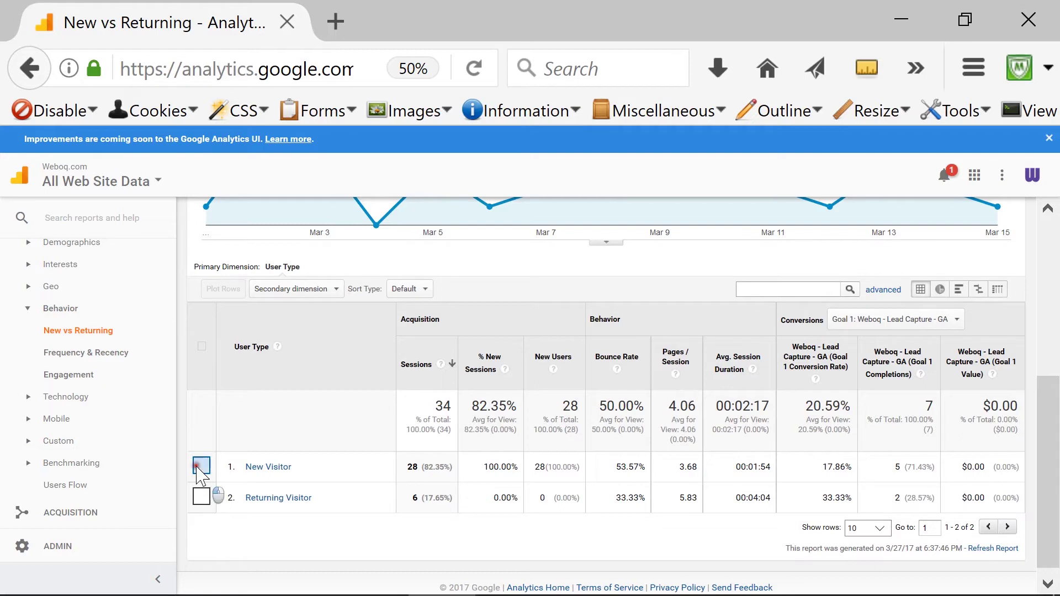
click(201, 497)
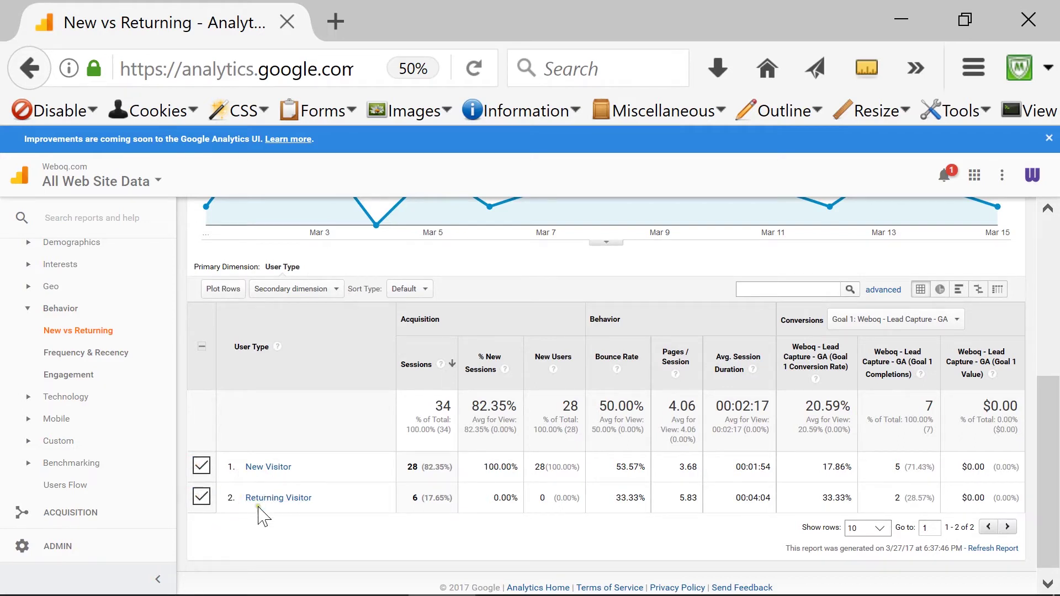
click(224, 292)
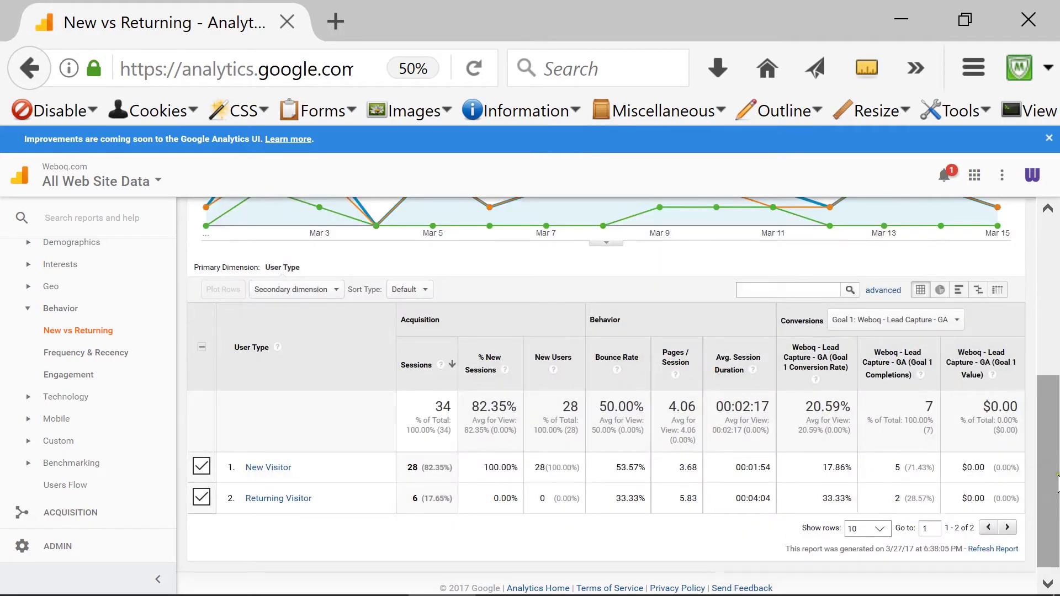
Examine the plotted New Visitor and Returning Visitor lines on the sessions chart, including the March 3 data point, and review the user type table.
drag(1055, 480, 1056, 381)
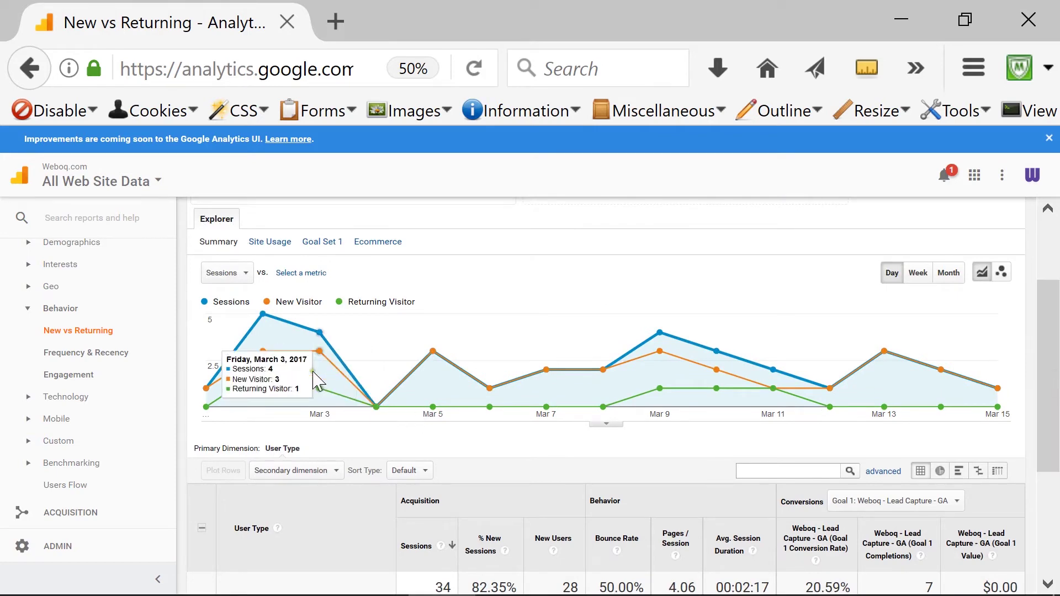
mouse_move(266, 357)
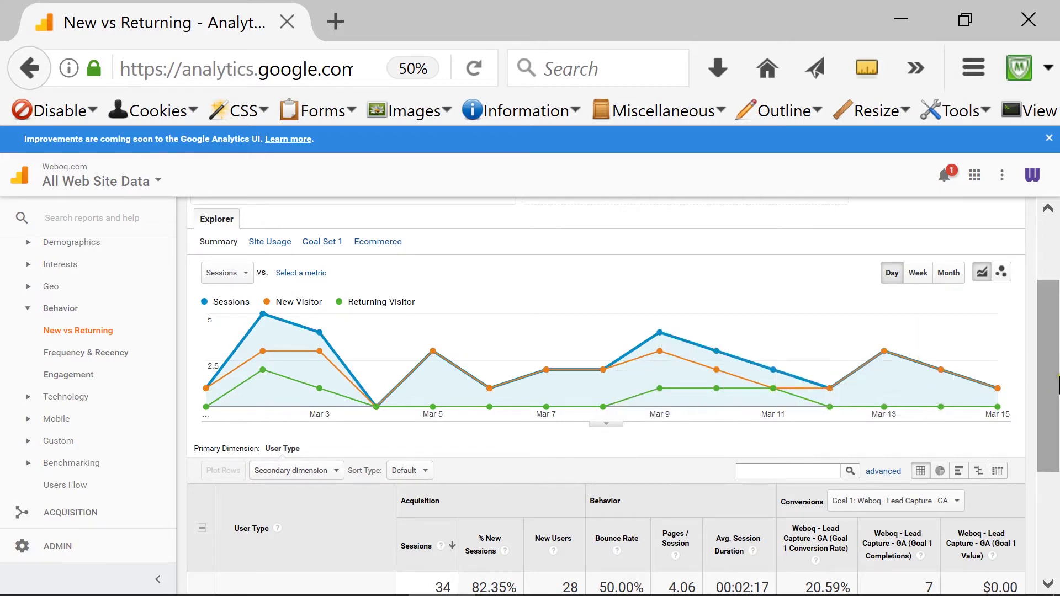
drag(1055, 350, 1054, 365)
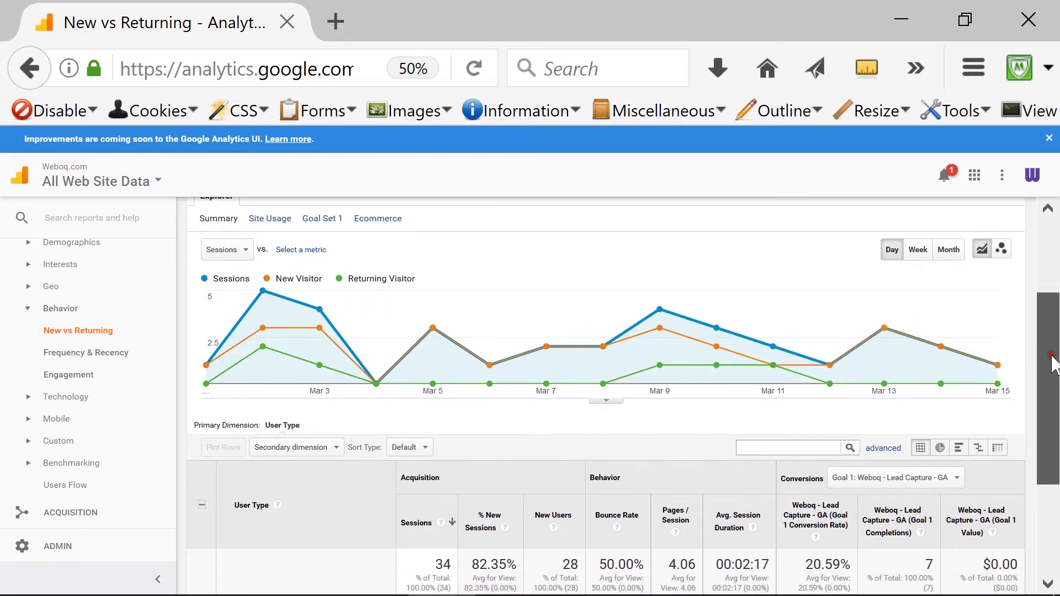
drag(1054, 365, 1057, 431)
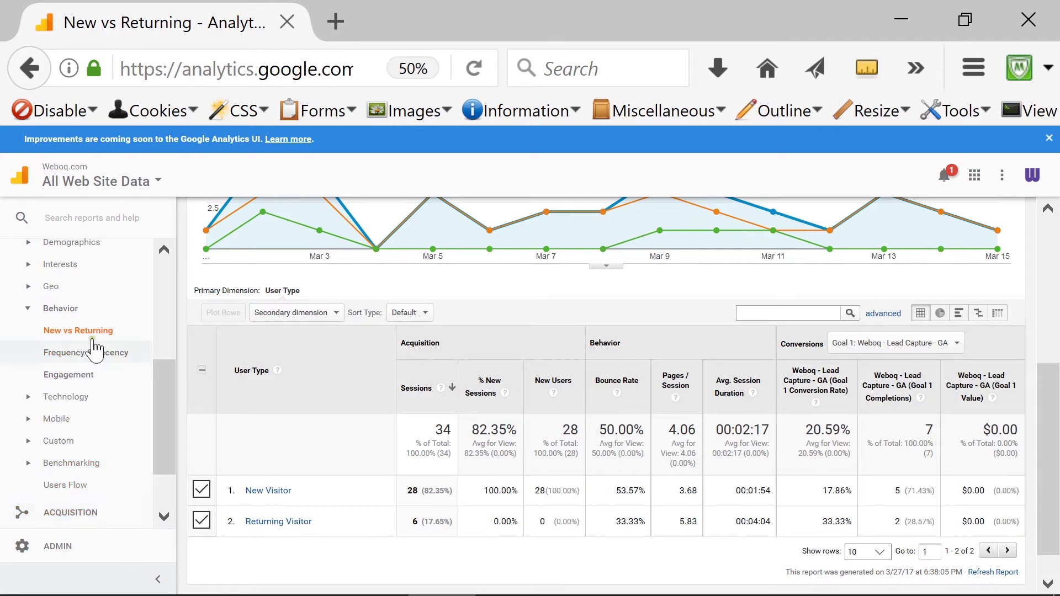
View the Behavior Frequency & Recency report, and open the Engagement report to show its full session duration table.
click(83, 356)
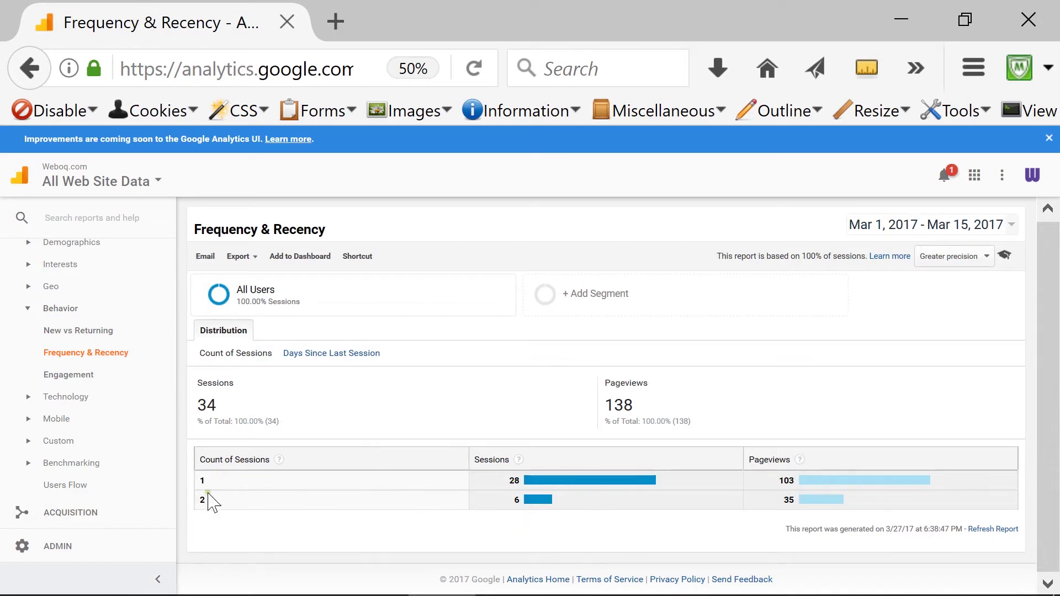
click(84, 377)
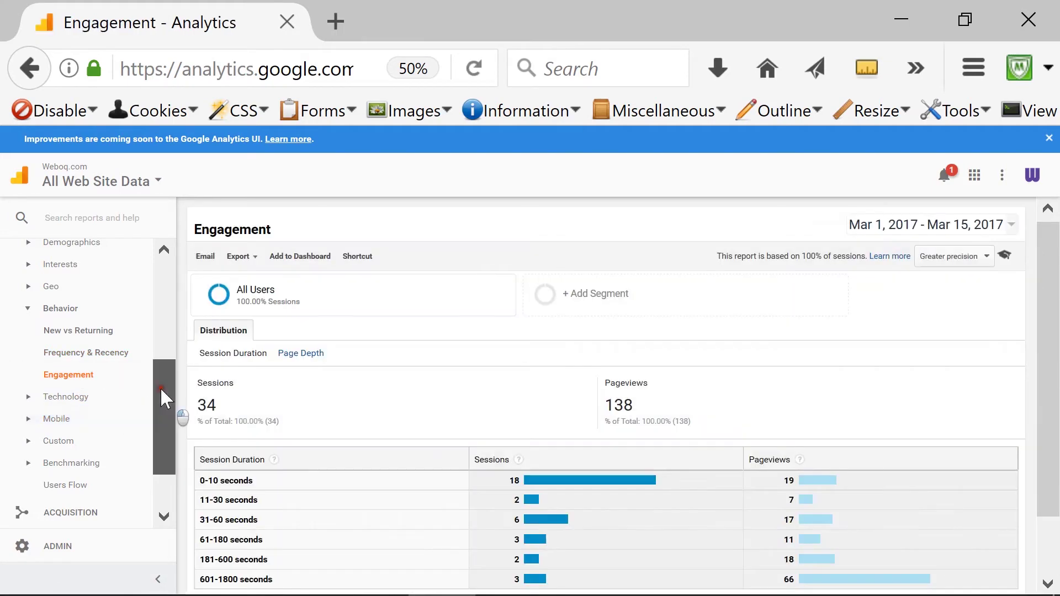
drag(160, 386, 157, 426)
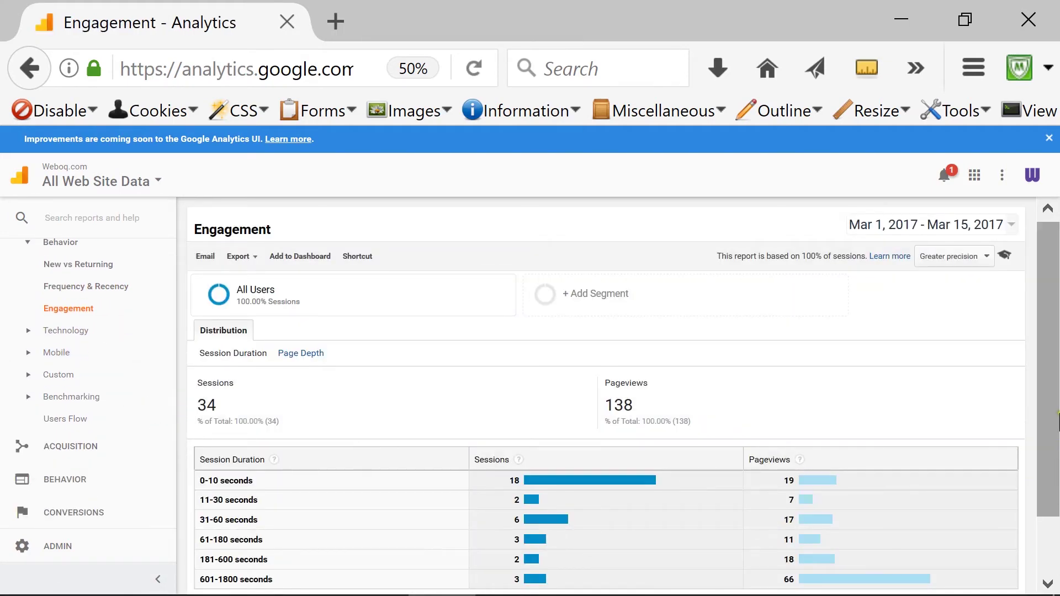
drag(1053, 399, 1054, 463)
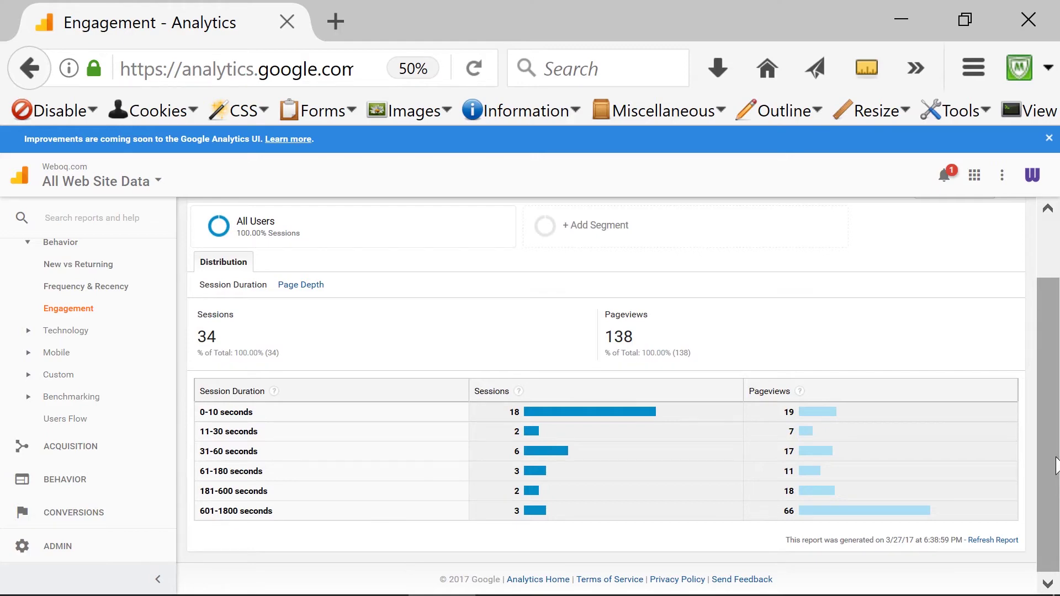
drag(1053, 461, 929, 490)
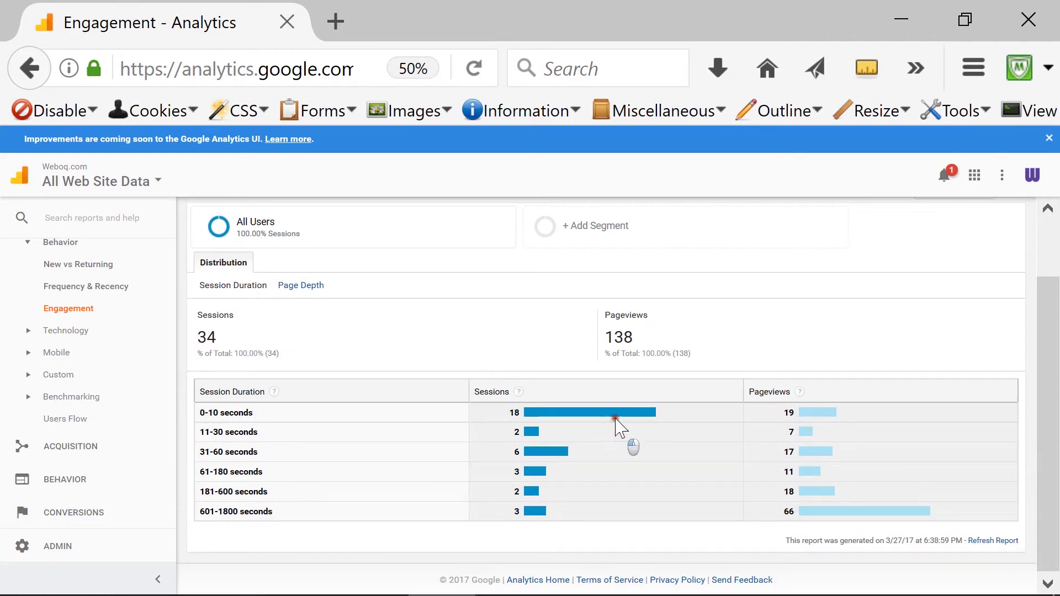
Examine the shortest session durations in the Engagement table and highlight the sessions value of the 0-10 seconds row.
click(788, 413)
drag(200, 412, 280, 441)
click(213, 431)
double_click(514, 413)
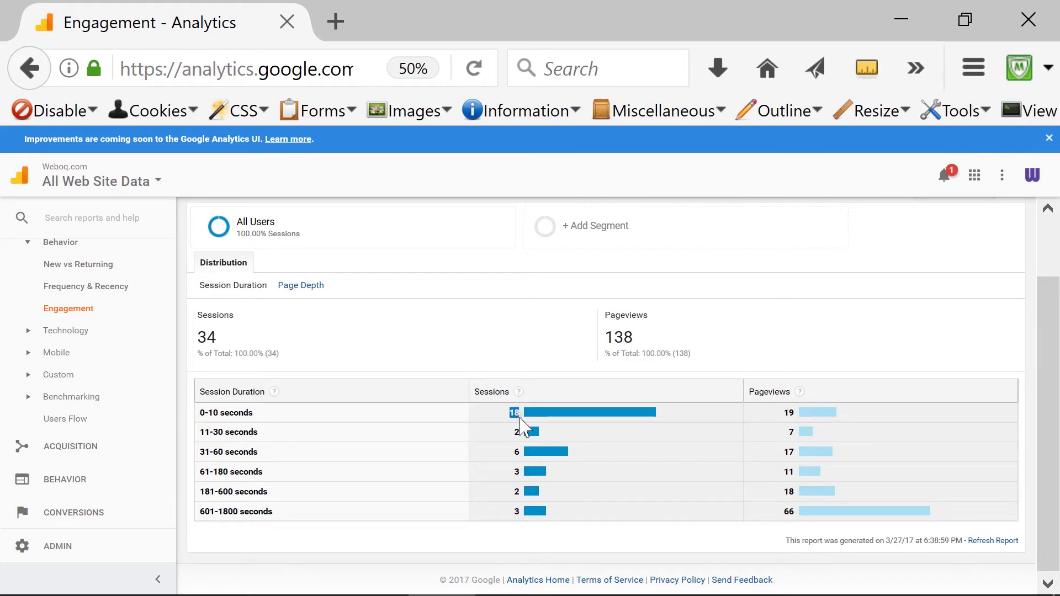
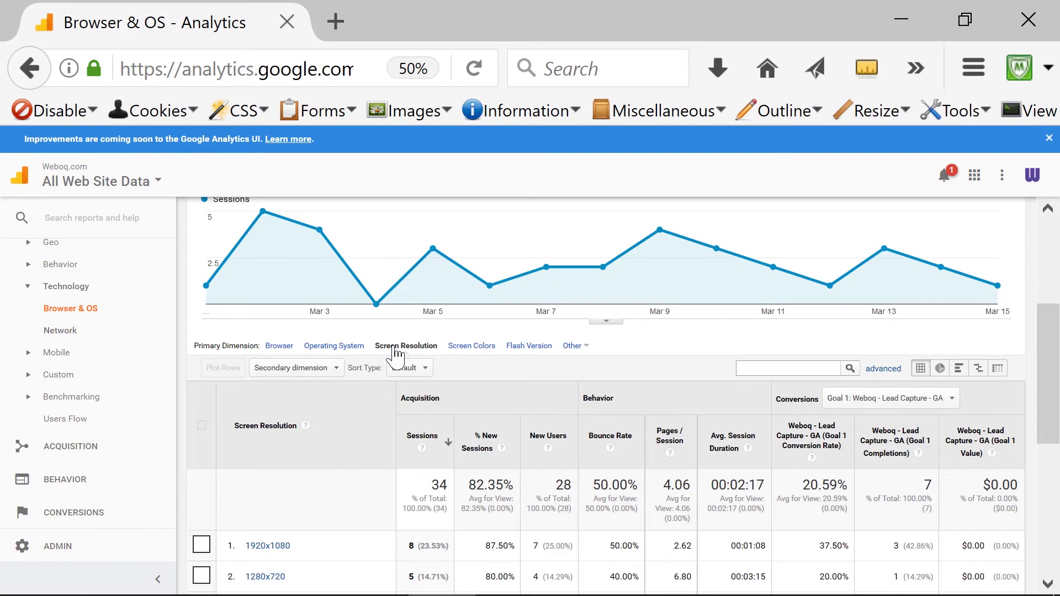
Examine the Screen Resolution rows in the Browser & OS report, highlighting the session shares of 1920x1080 and 360x640, and check the date range.
drag(1052, 403, 1052, 464)
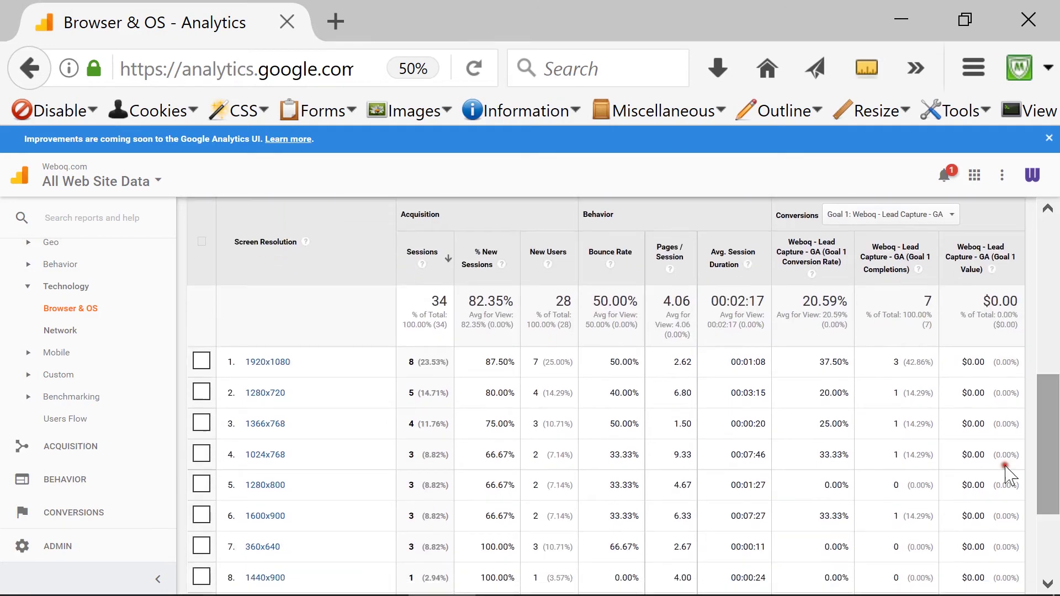
drag(418, 362, 449, 363)
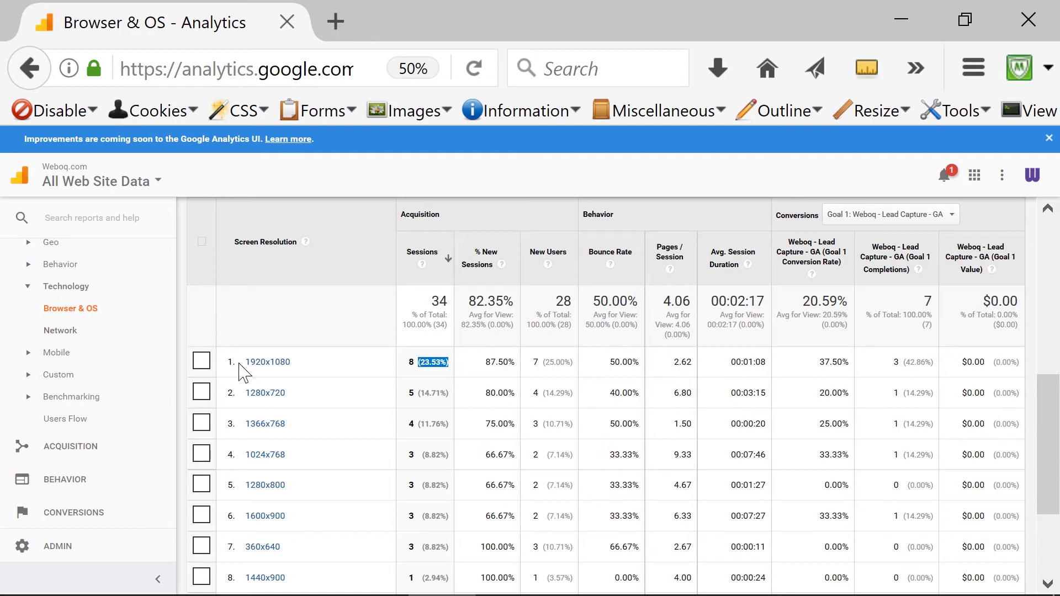
scroll(362, 459, down, 3)
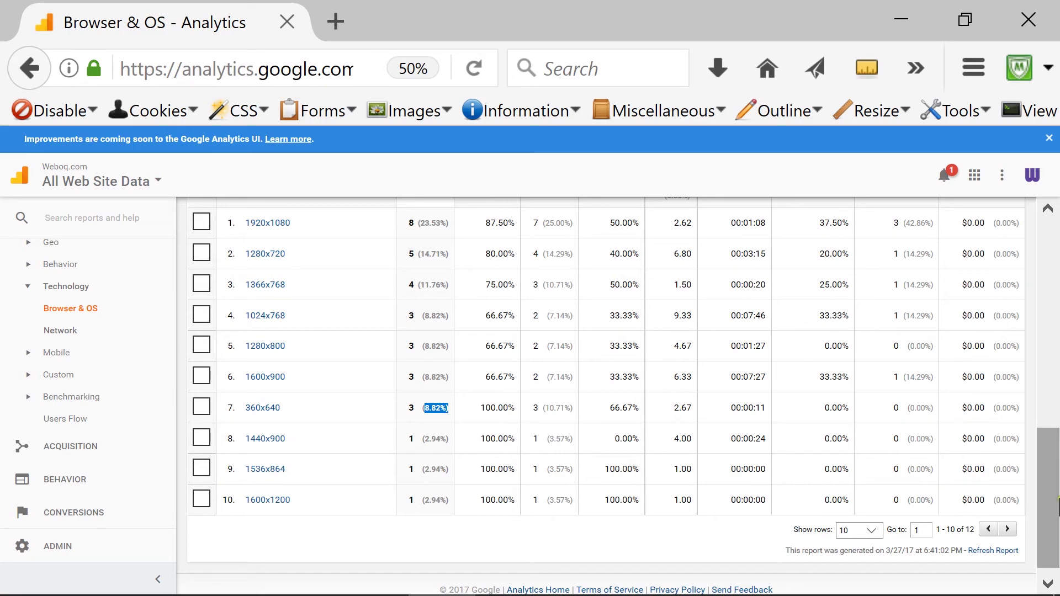
drag(1049, 504, 1048, 265)
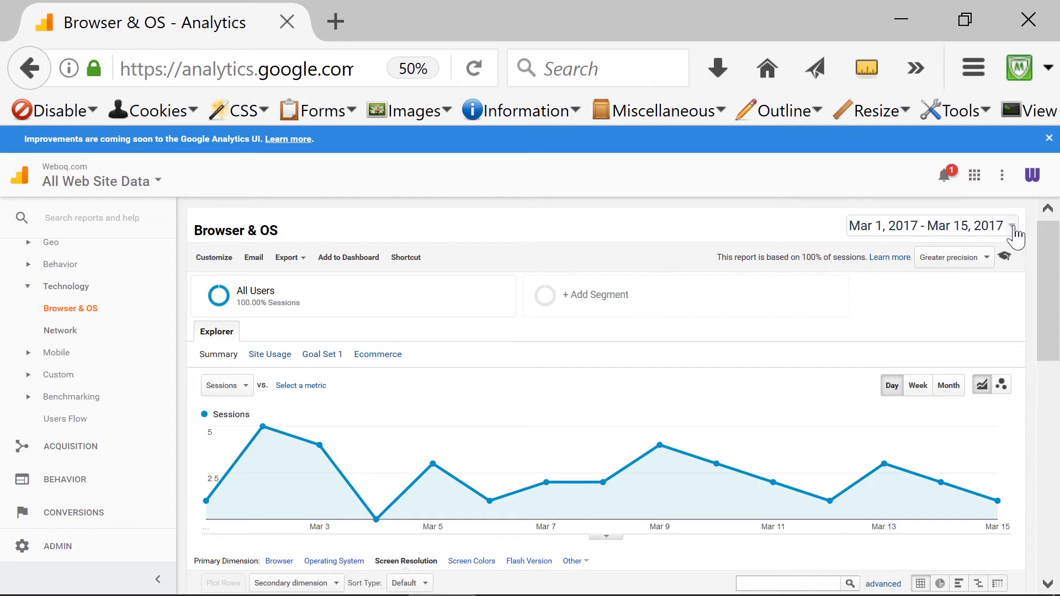
drag(1049, 238, 1042, 437)
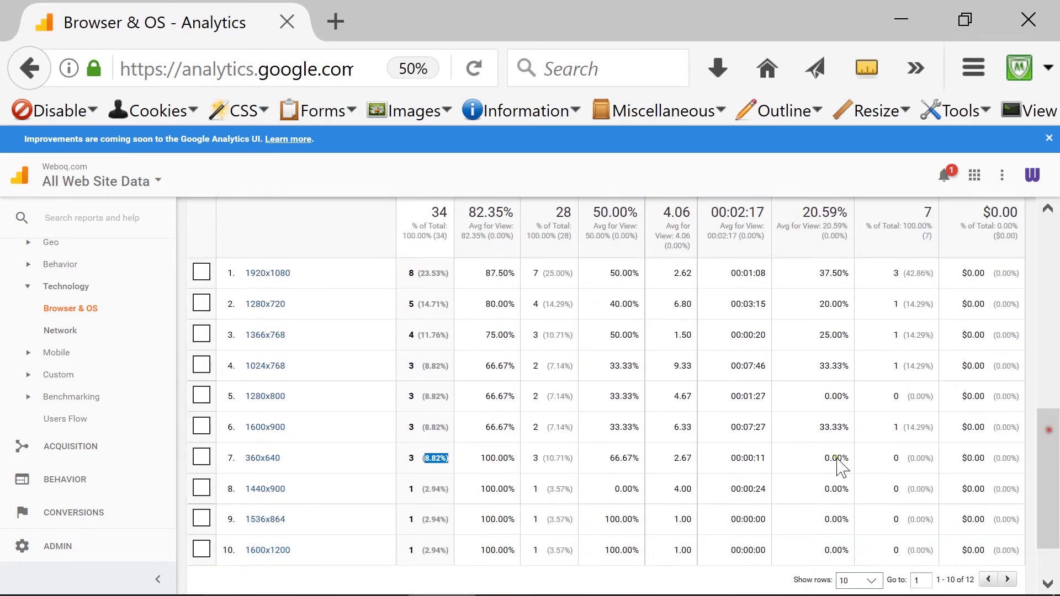
Open the Technology Network report and examine the service provider rows in its table.
click(62, 334)
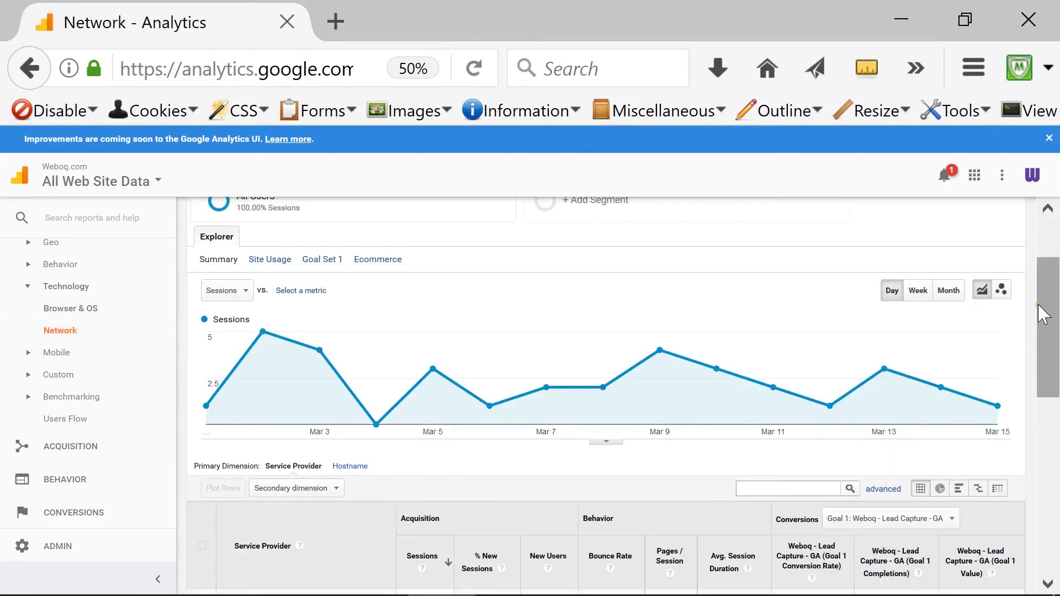
drag(1042, 312, 1048, 406)
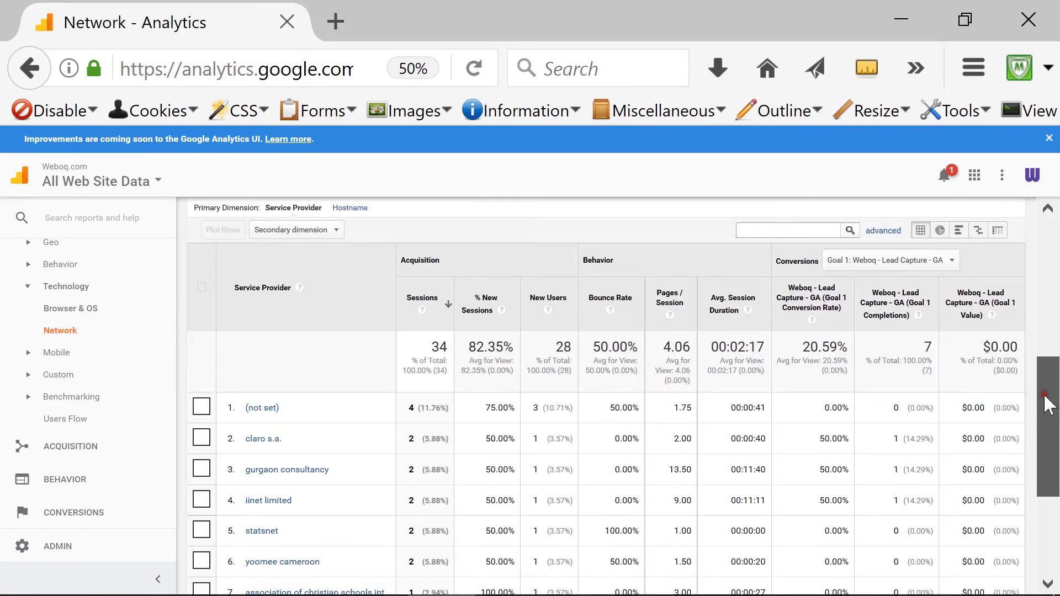
drag(1048, 405, 1044, 445)
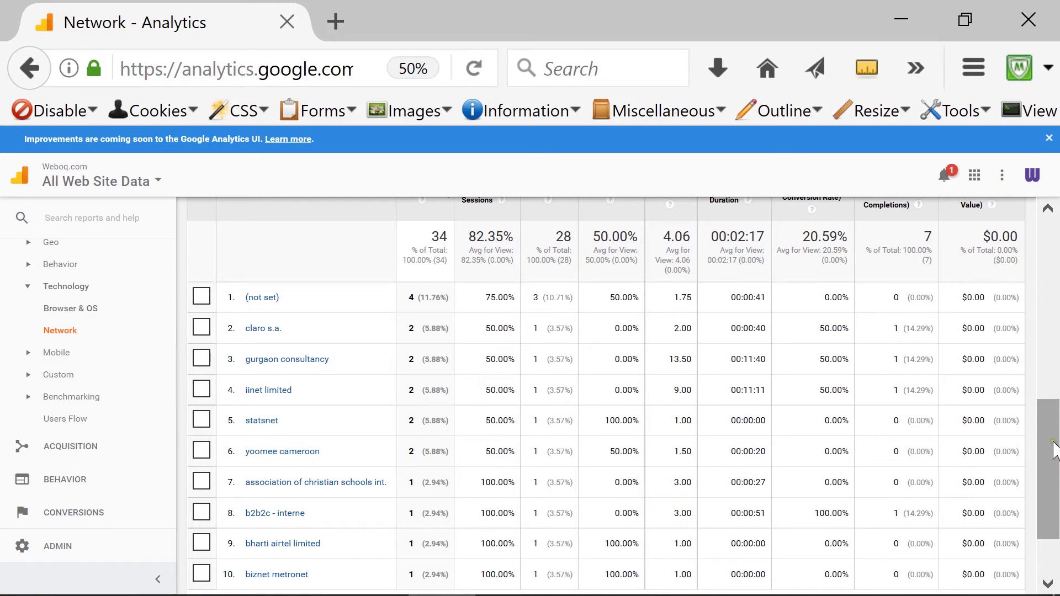
scroll(1055, 430, up, 2)
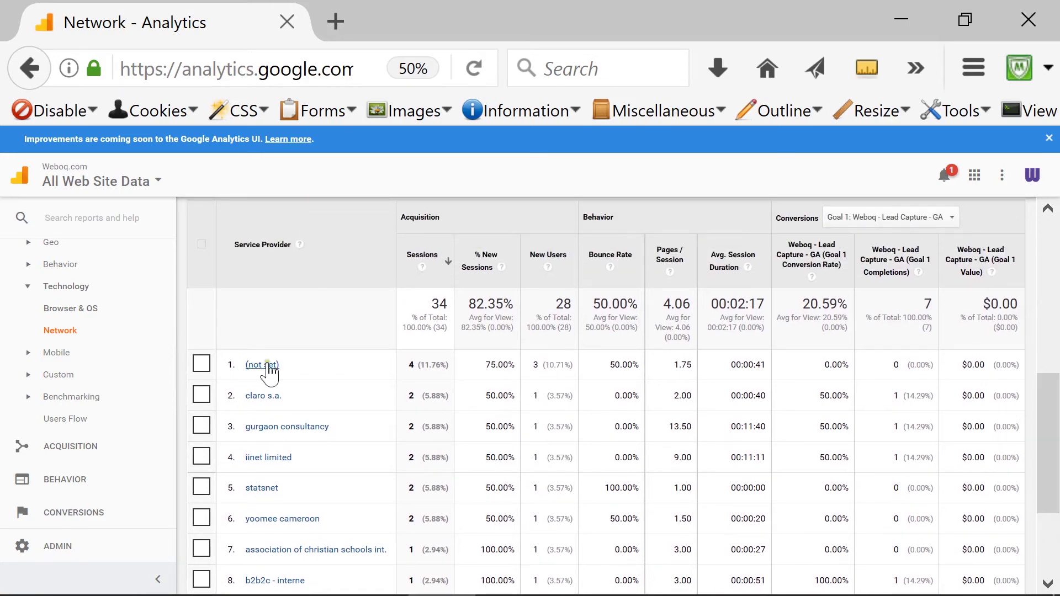
scroll(1051, 411, up, 3)
scroll(1052, 412, up, 1)
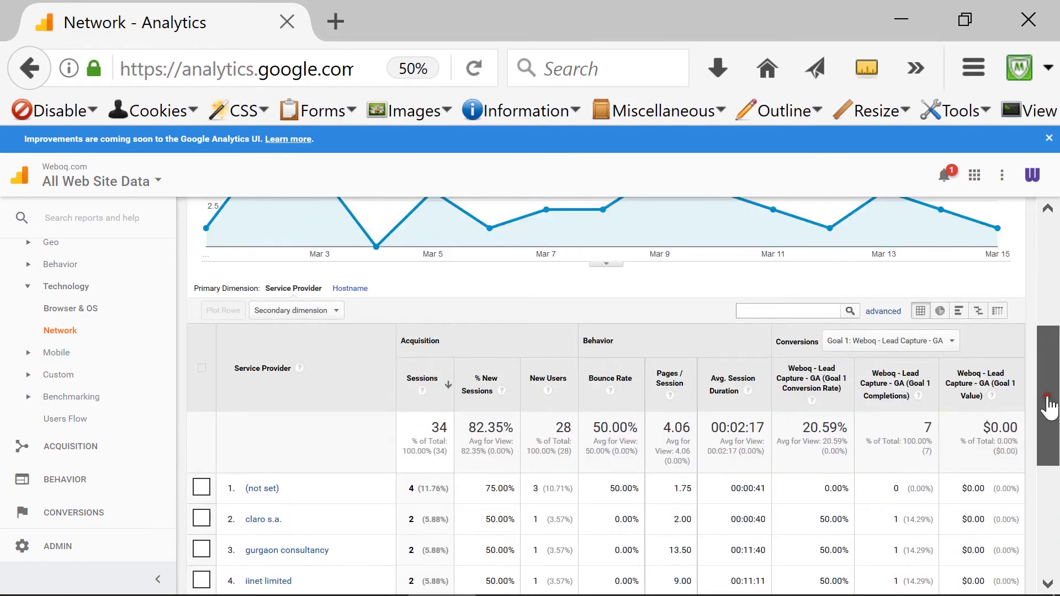
Switch the Network report's primary dimension to Hostname and highlight the sessions value of the weboq.com row.
click(340, 290)
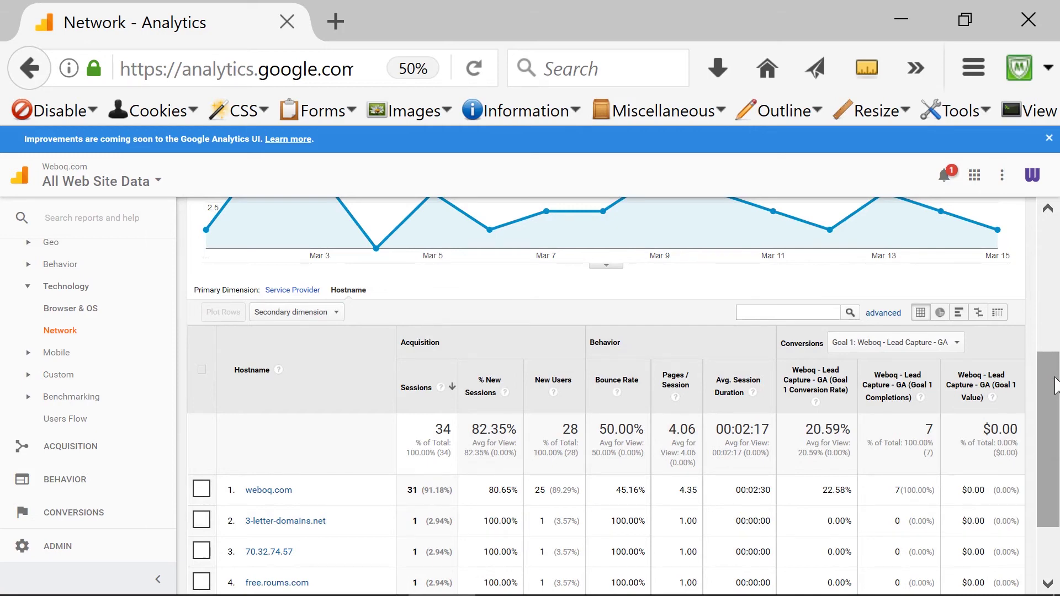
drag(1054, 385, 1055, 481)
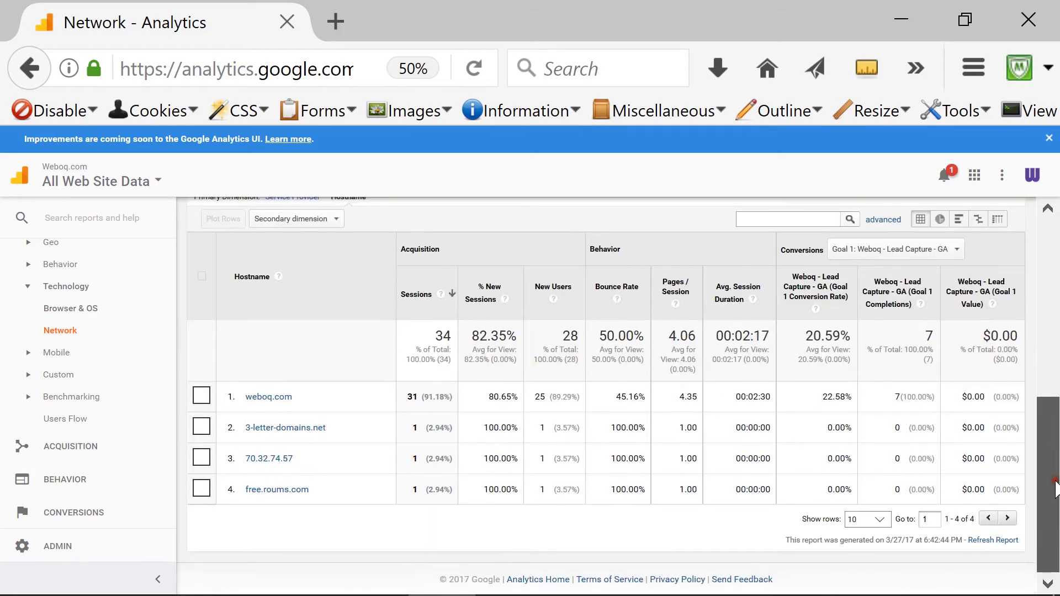
double_click(413, 397)
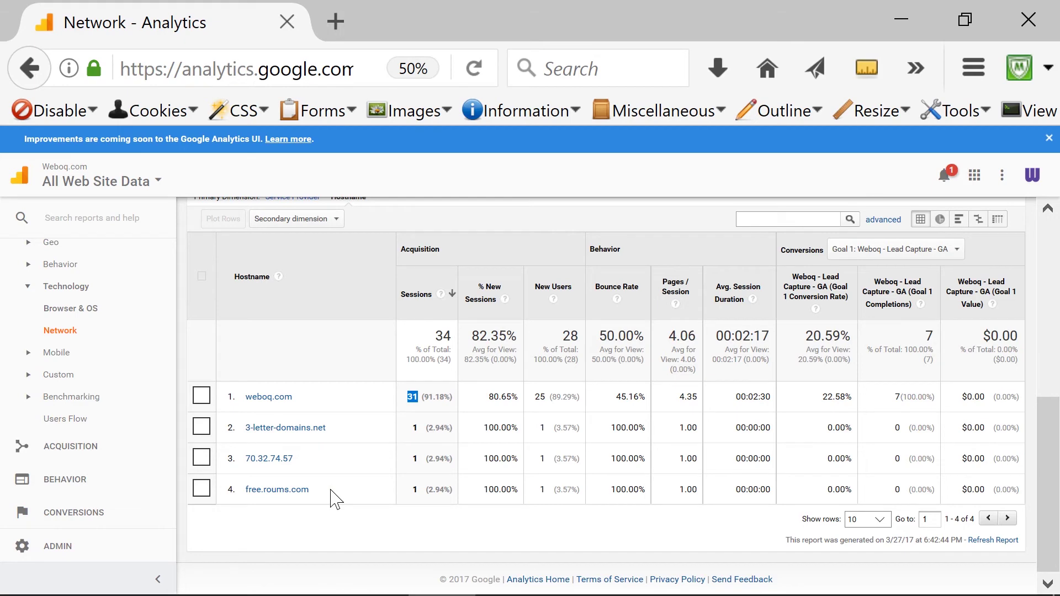
Open the Mobile Overview report and highlight the session percentages of the desktop and mobile device categories.
click(69, 356)
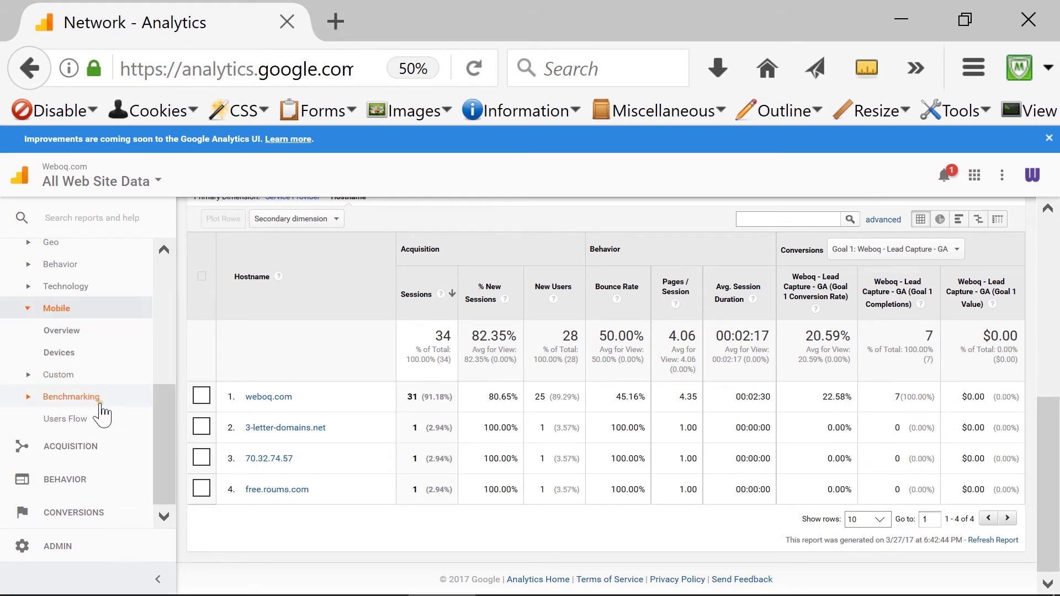
click(64, 336)
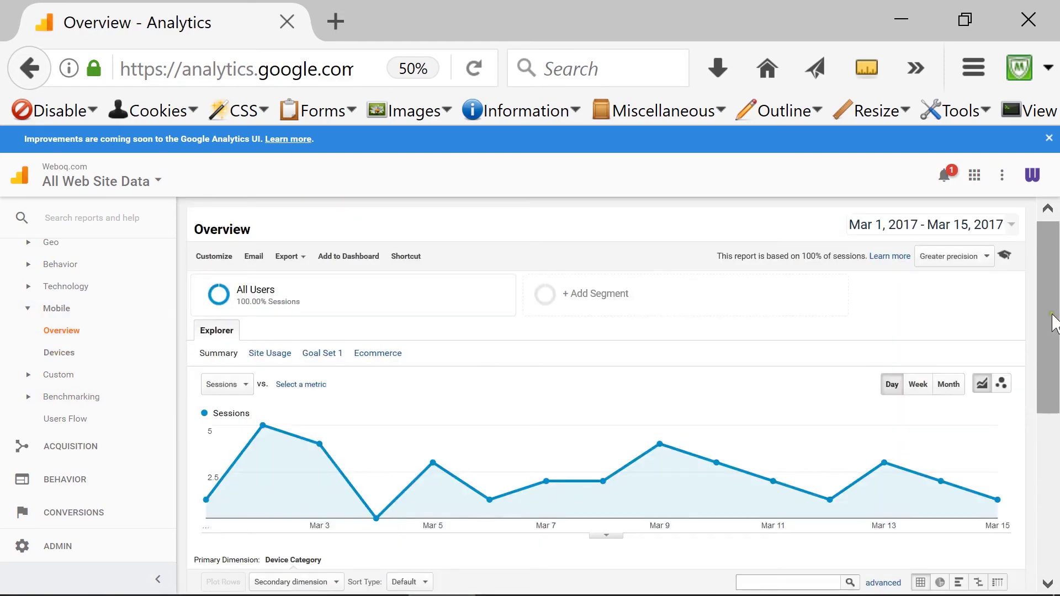
drag(1052, 315, 1057, 465)
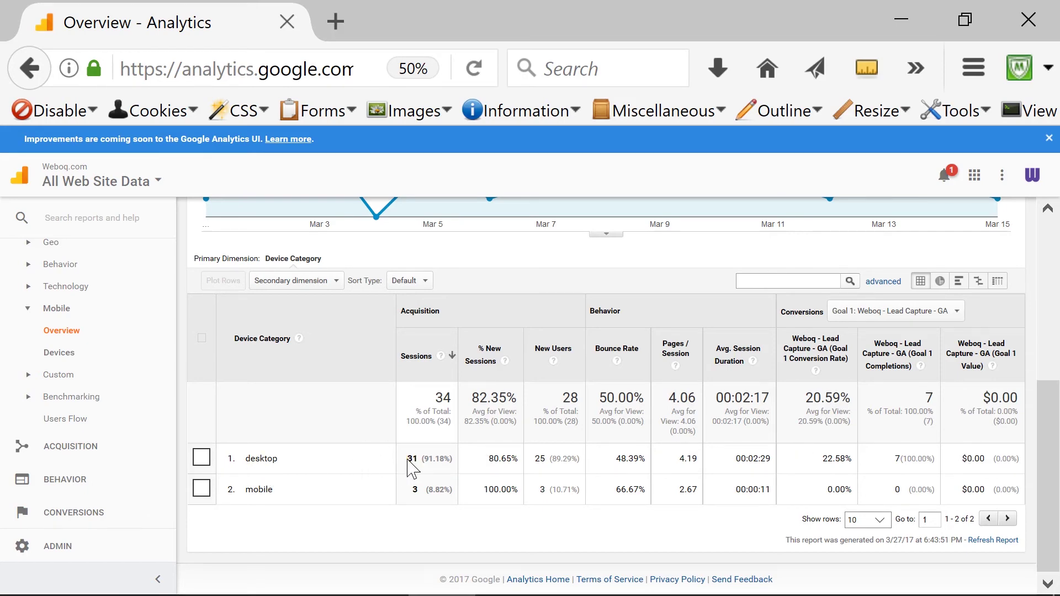
drag(423, 458, 449, 460)
drag(428, 489, 445, 490)
Open the Mobile Devices report and highlight the Asus Z00LD Zenfone 2 Laser and Samsung SM-G920I Galaxy S6 entries in its table.
click(72, 358)
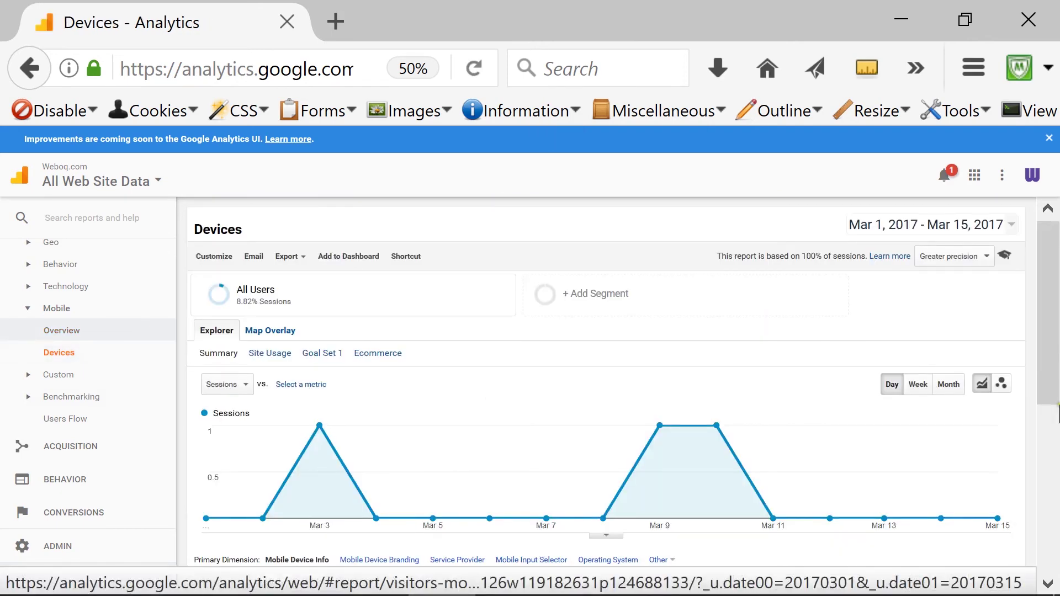
drag(1049, 321, 1048, 480)
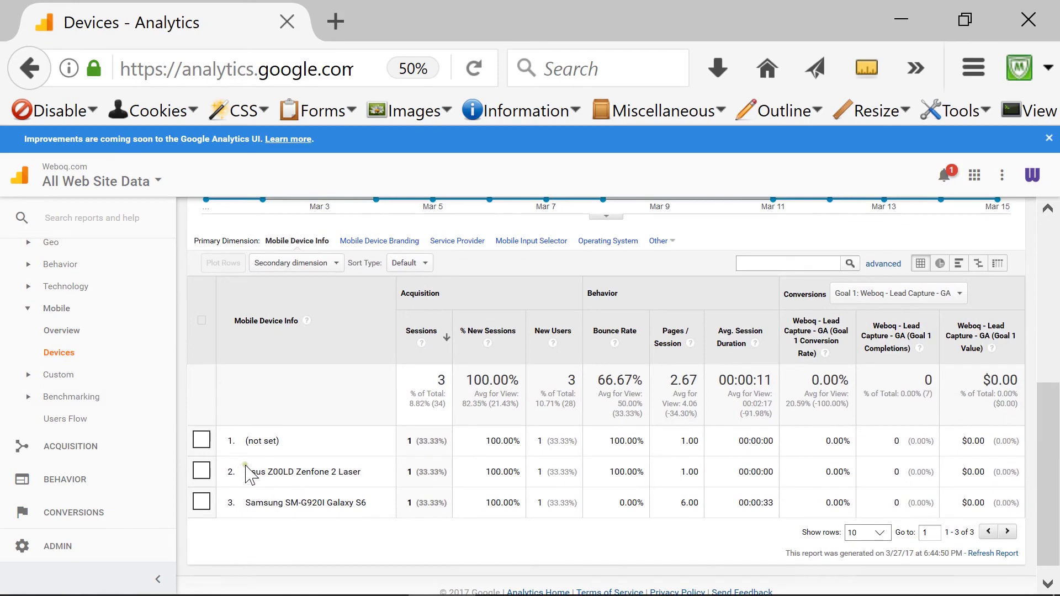
drag(246, 470, 366, 471)
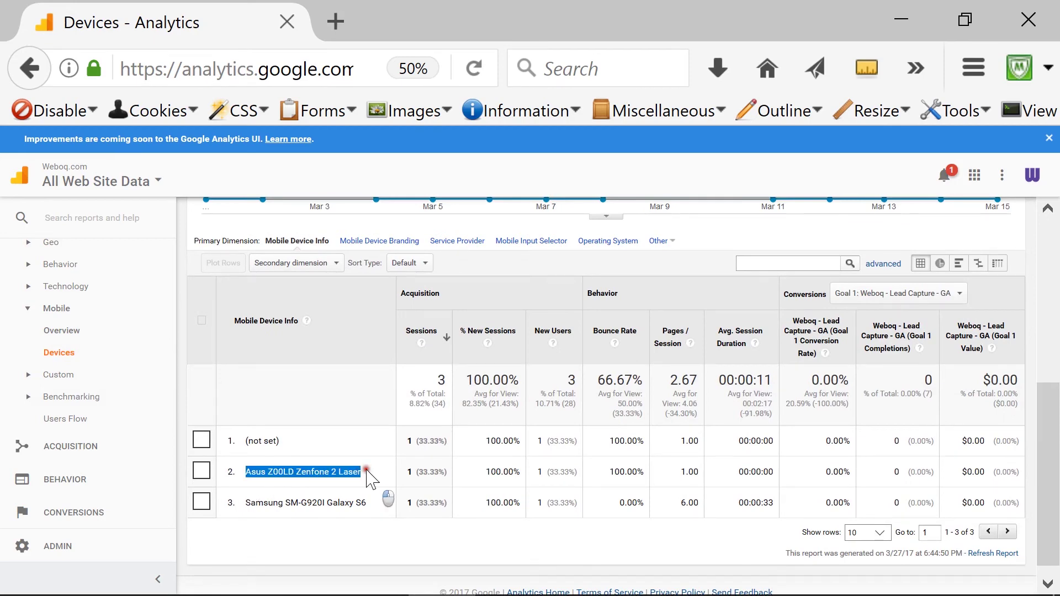
drag(245, 503, 372, 504)
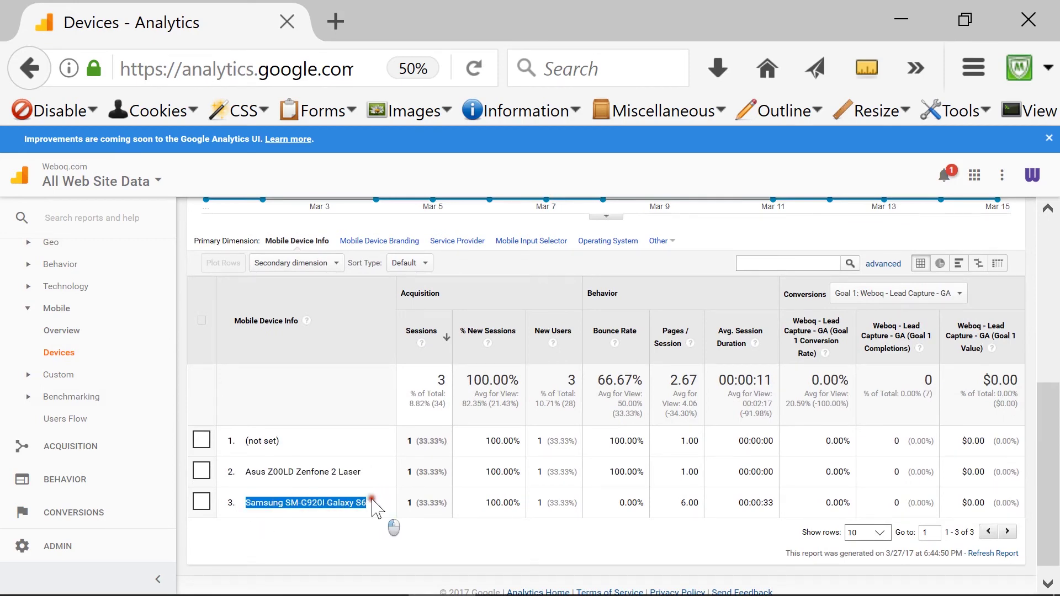
Highlight the Samsung SM-G920I Galaxy S6 entry again and switch the Devices report's primary dimension to Mobile Device Branding.
click(260, 504)
drag(246, 502, 368, 499)
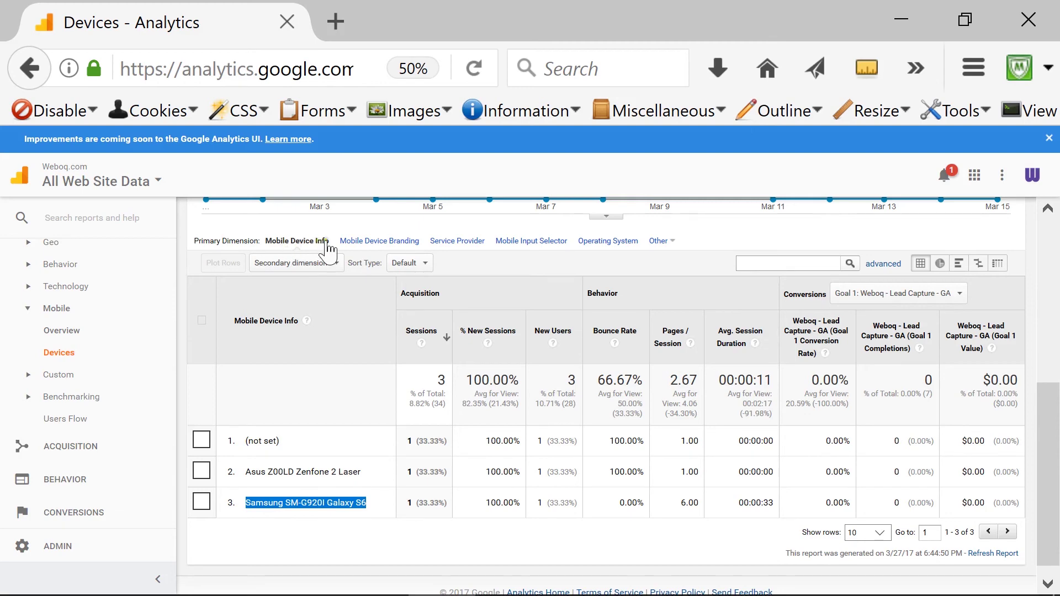
click(362, 241)
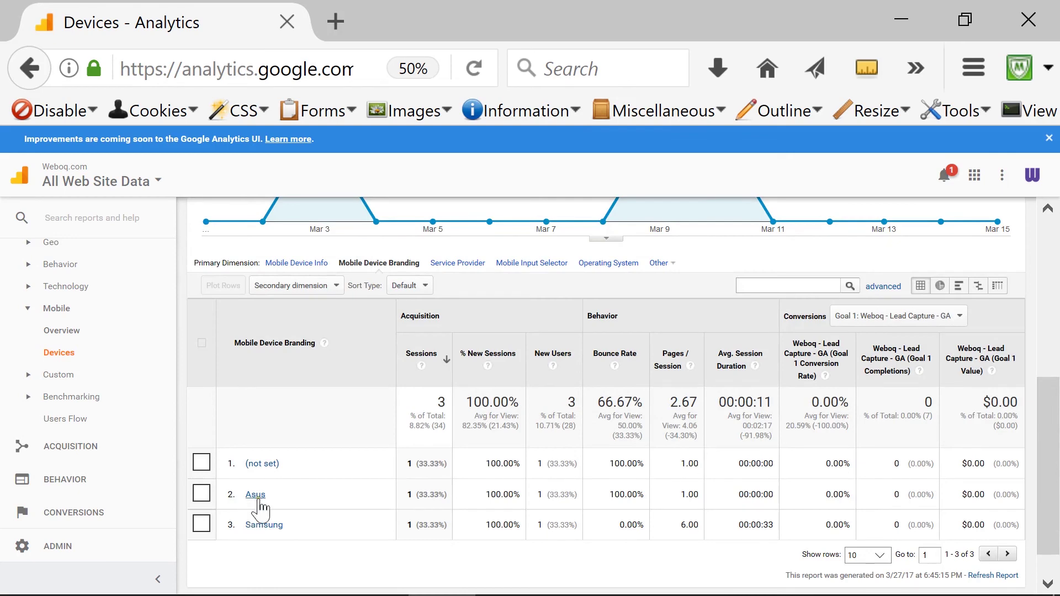
View the Devices report by the Service Provider dimension and by the Mobile Input Selector dimension.
click(455, 264)
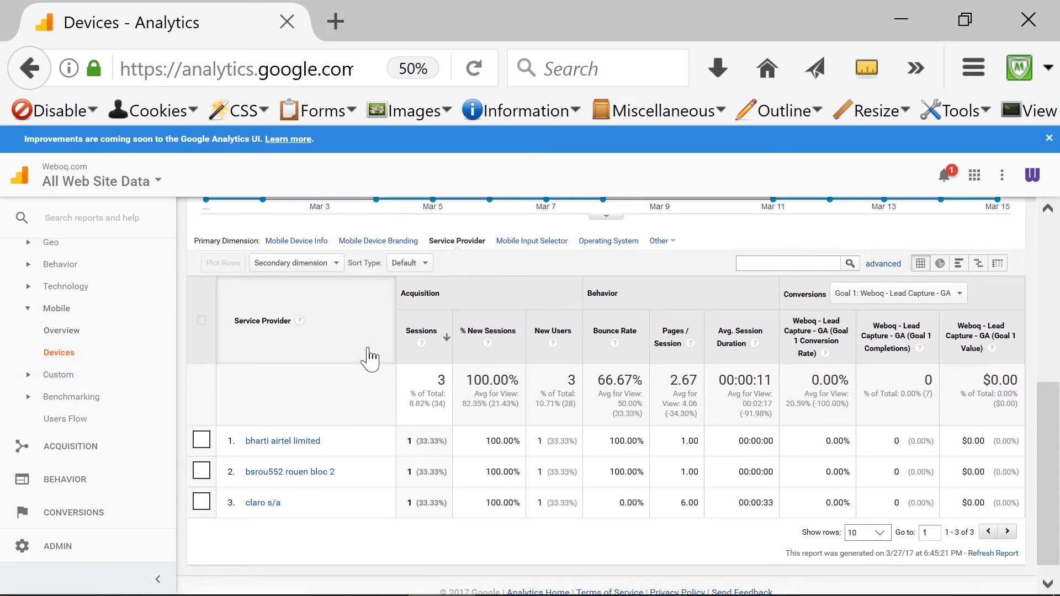
click(504, 244)
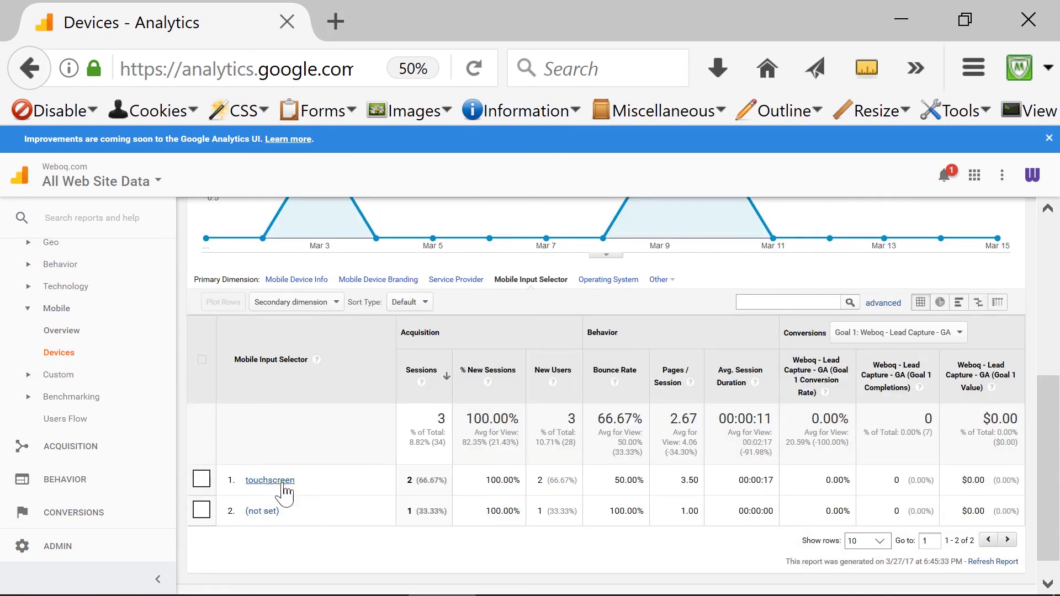
View the Devices report by Operating System, highlighting Android's sessions percentage, and by Screen Resolution.
click(606, 281)
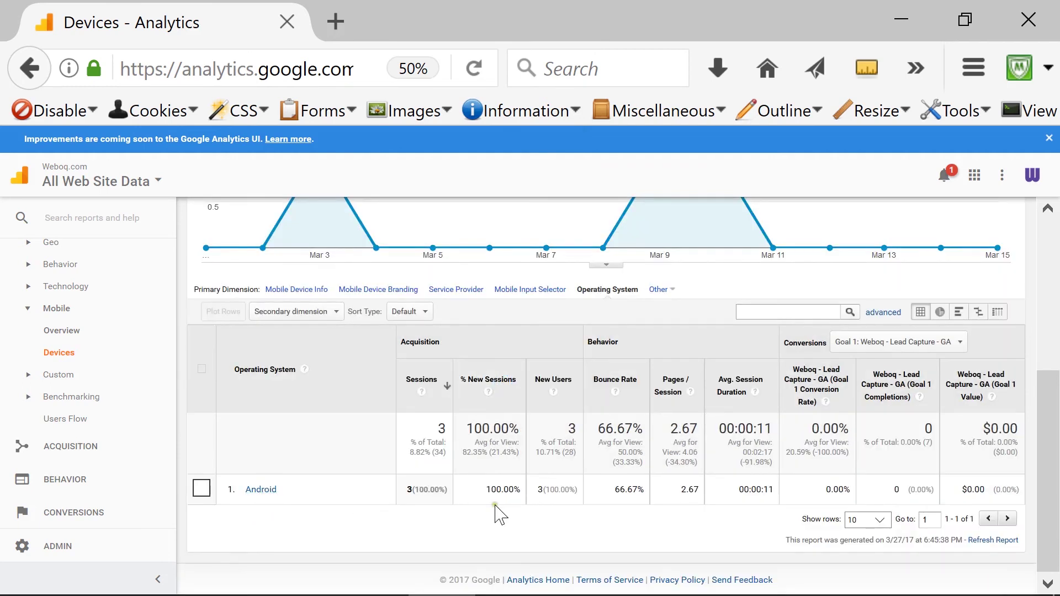
drag(413, 490, 448, 491)
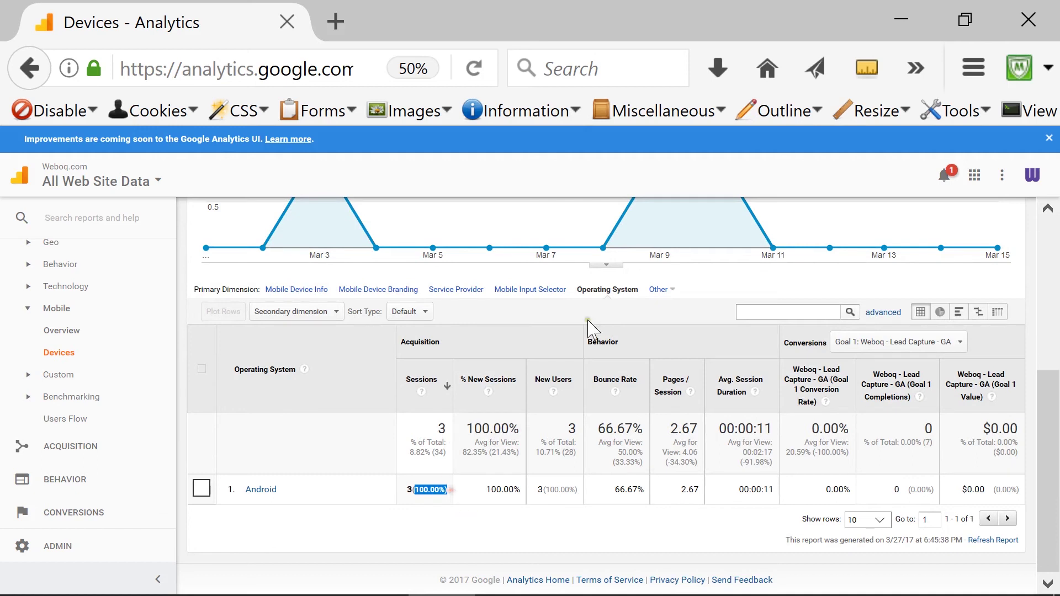
click(665, 290)
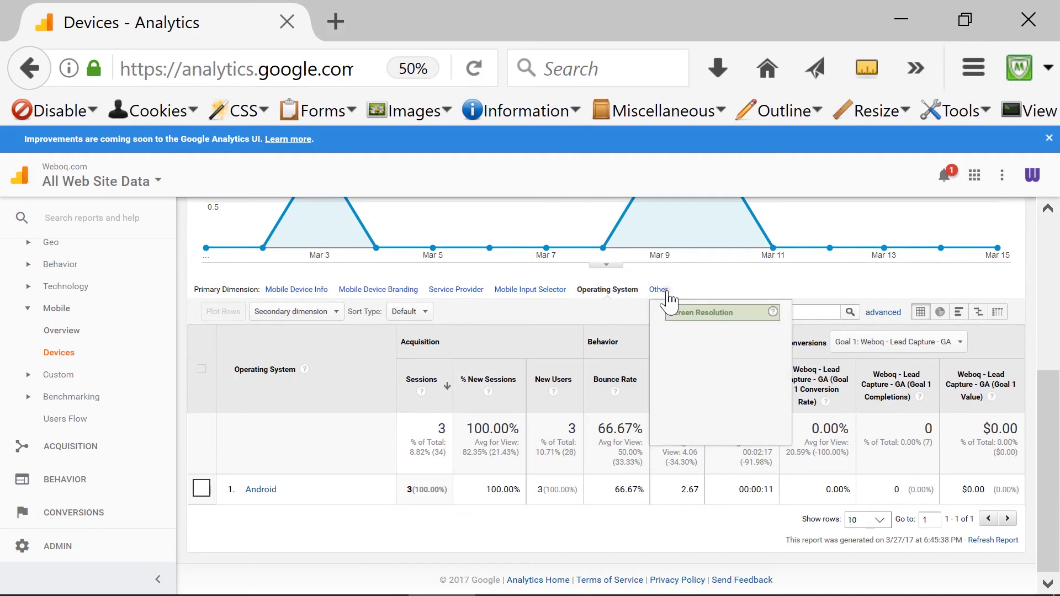
click(701, 313)
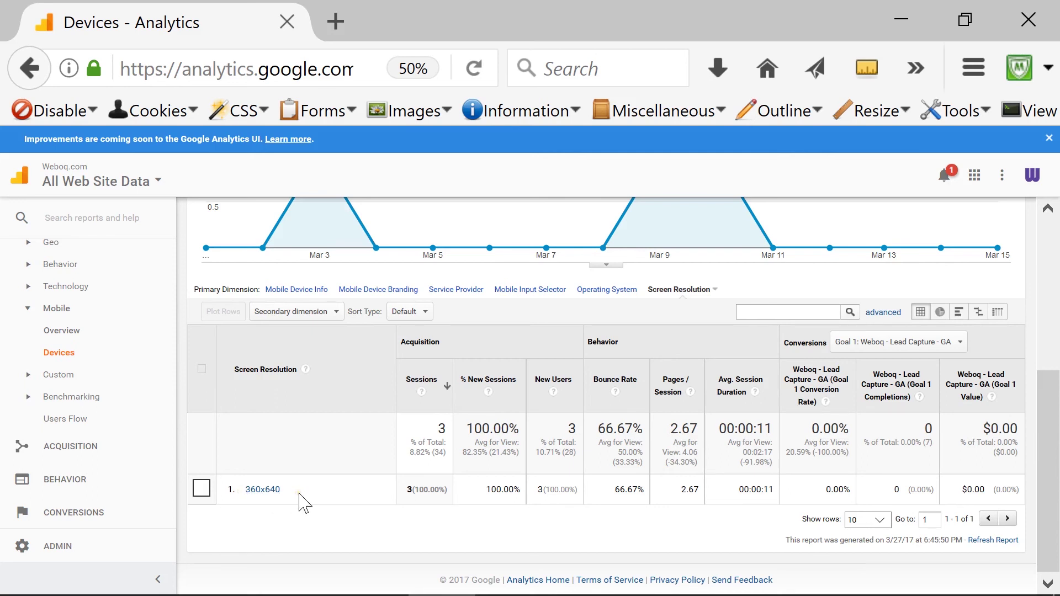
Open the Custom Variables and User Defined reports under Custom and look over the User Defined report.
click(72, 378)
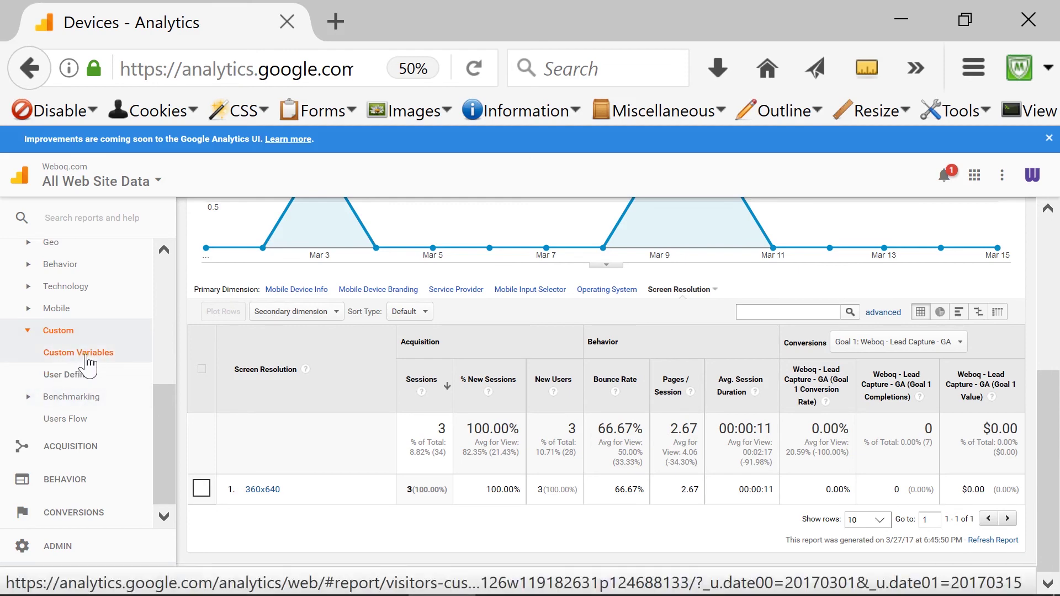
click(89, 364)
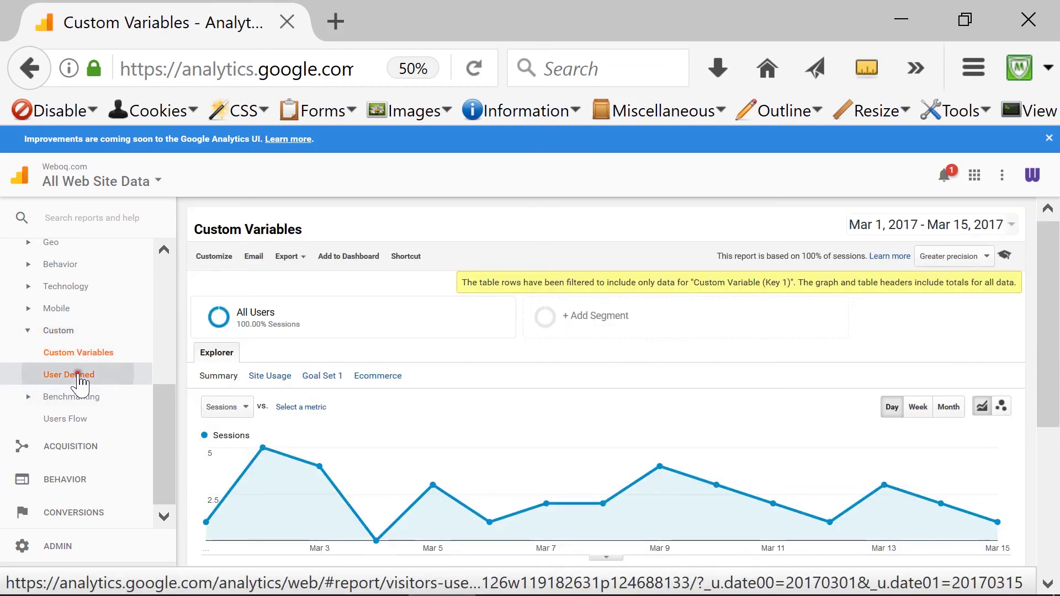
click(78, 375)
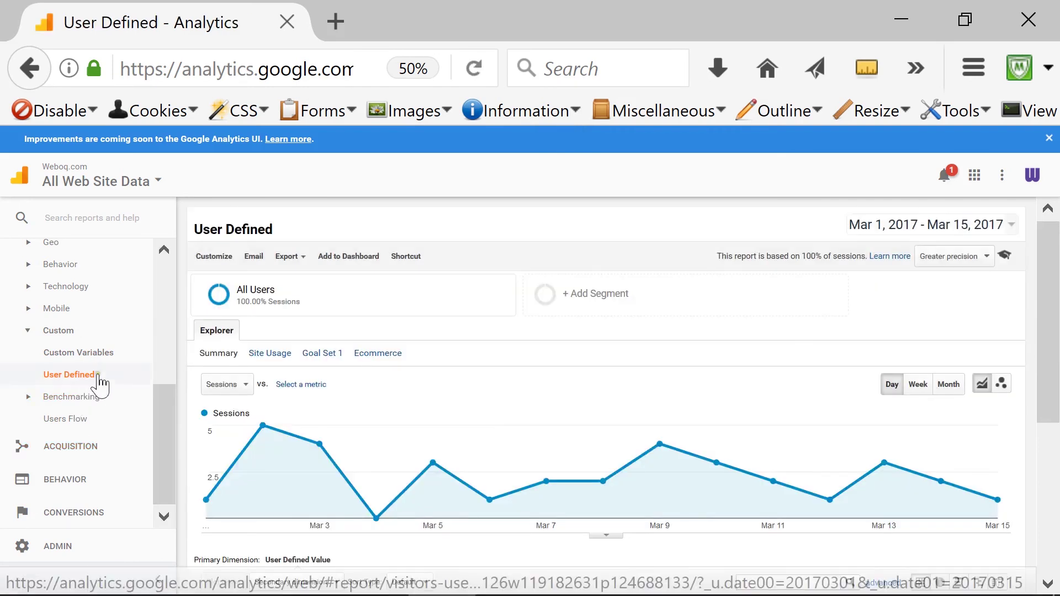
mouse_move(166, 419)
mouse_down()
mouse_move(169, 381)
mouse_move(174, 423)
mouse_up()
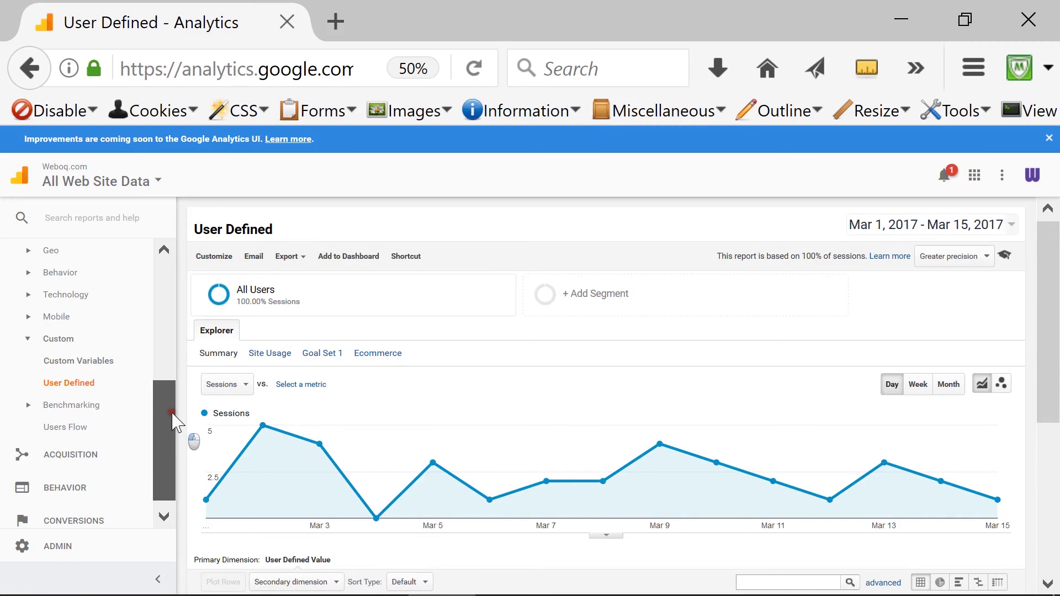
mouse_move(1051, 334)
mouse_down()
mouse_move(1052, 496)
mouse_move(1054, 345)
mouse_up()
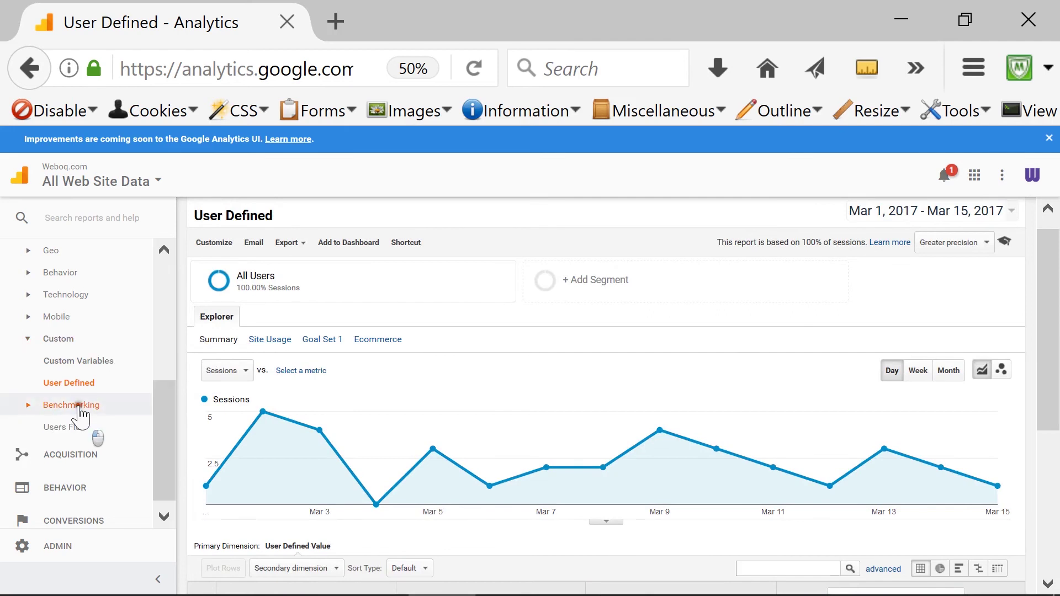
Expand the Benchmarking section to view its Channels, Location and Devices reports, and collapse it again.
click(78, 407)
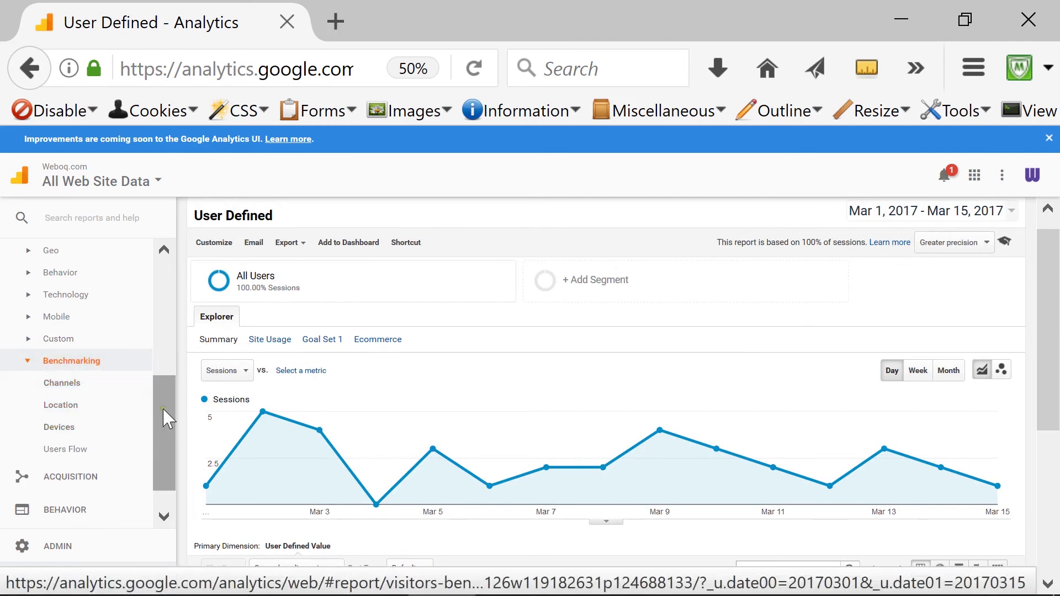
drag(158, 408, 158, 439)
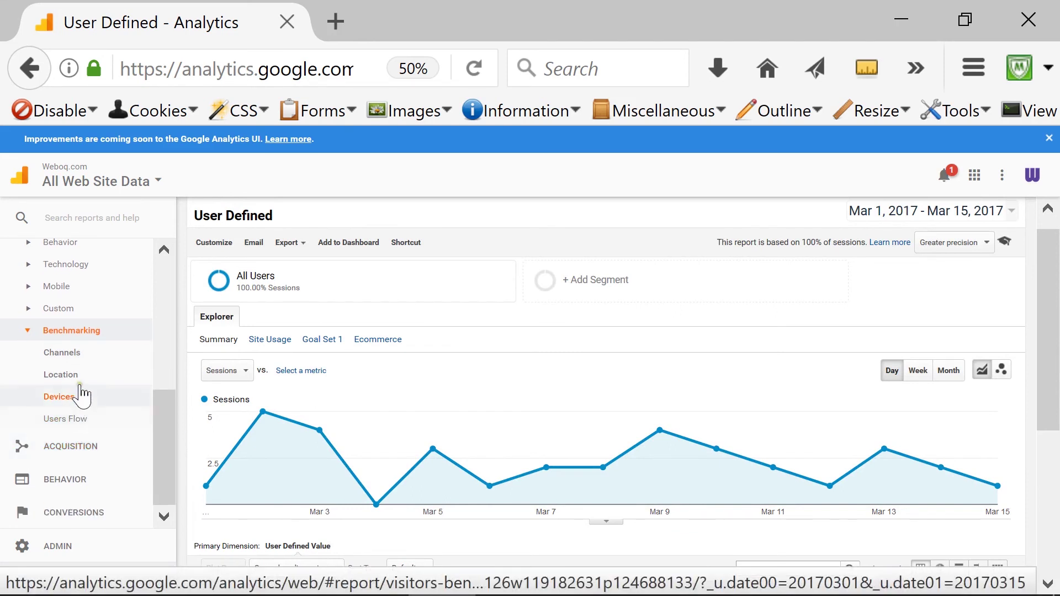
click(27, 331)
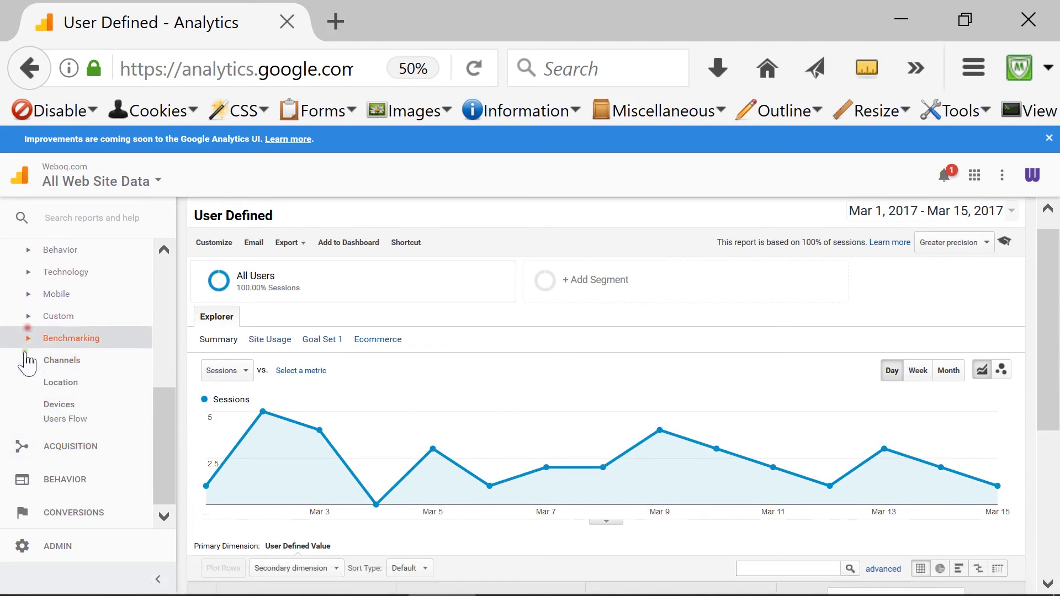
Open the Users Flow report and examine the flow from countries through the starting pages to the first interactions.
click(35, 421)
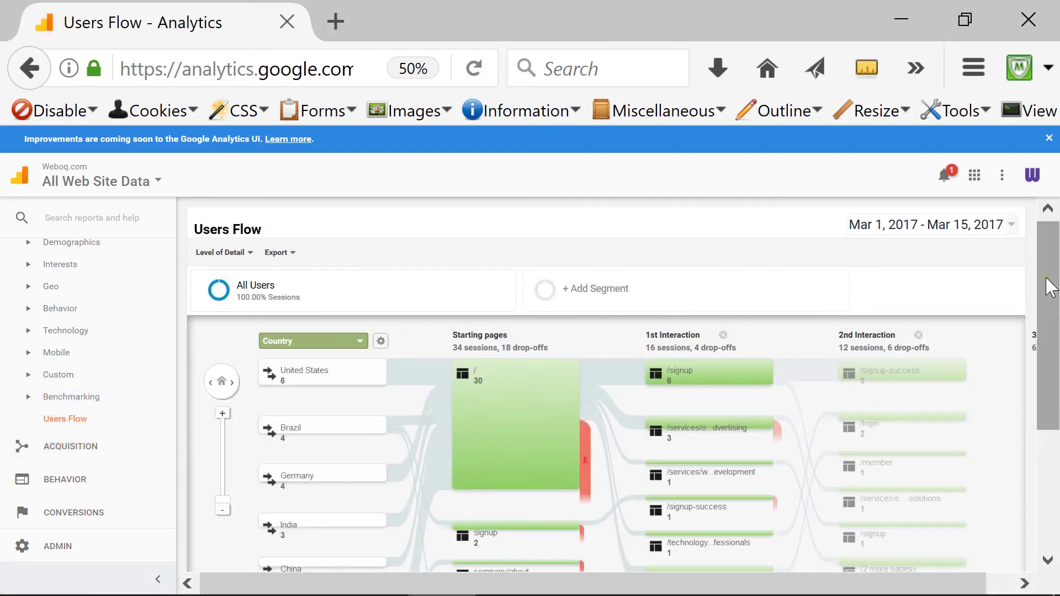
mouse_move(1051, 289)
mouse_down()
mouse_move(1051, 339)
mouse_move(1052, 280)
mouse_up()
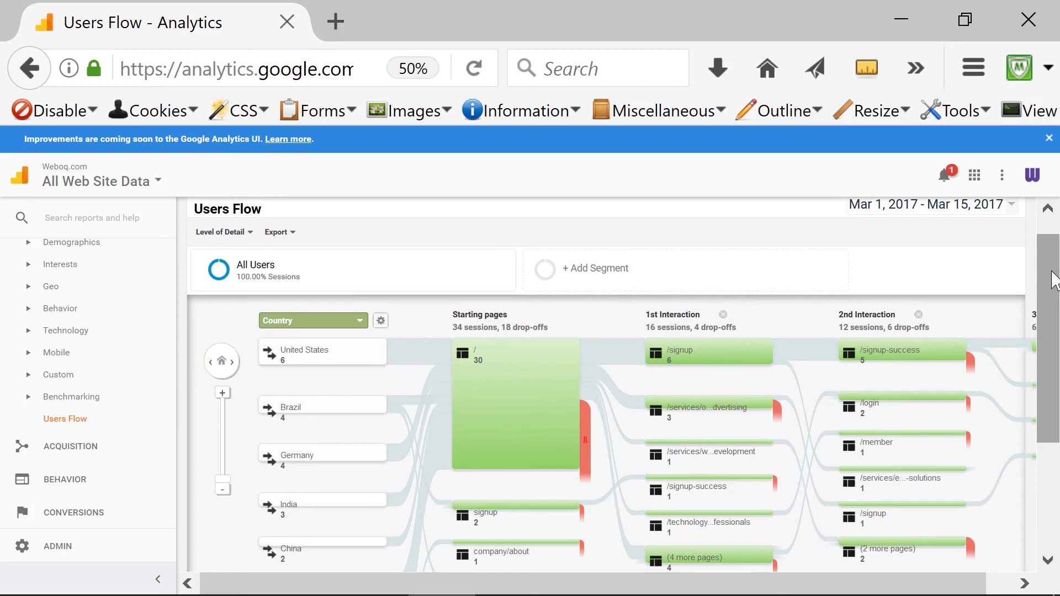
drag(1054, 279, 1052, 299)
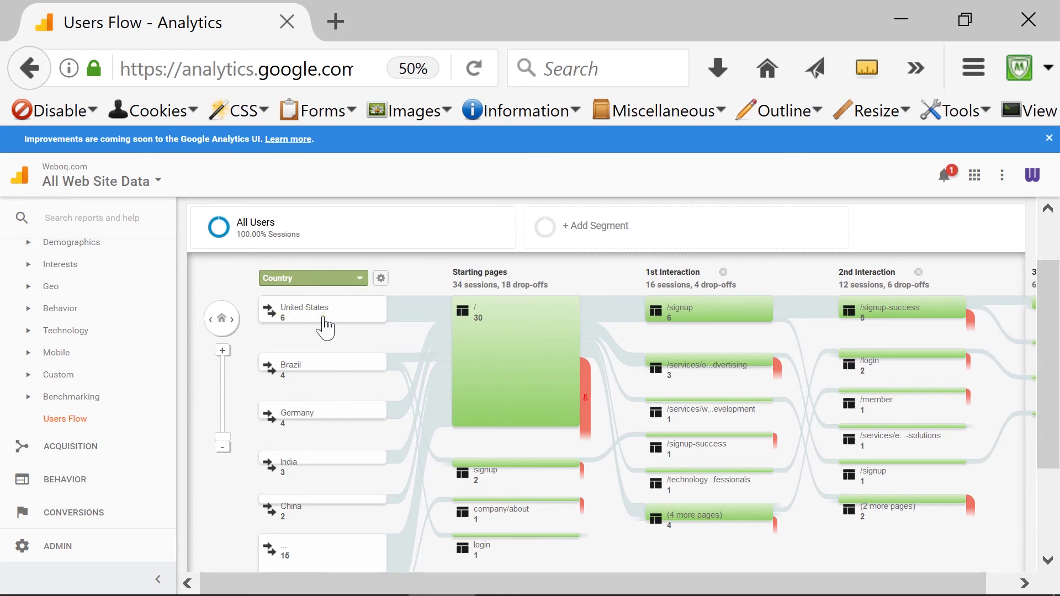
mouse_move(480, 327)
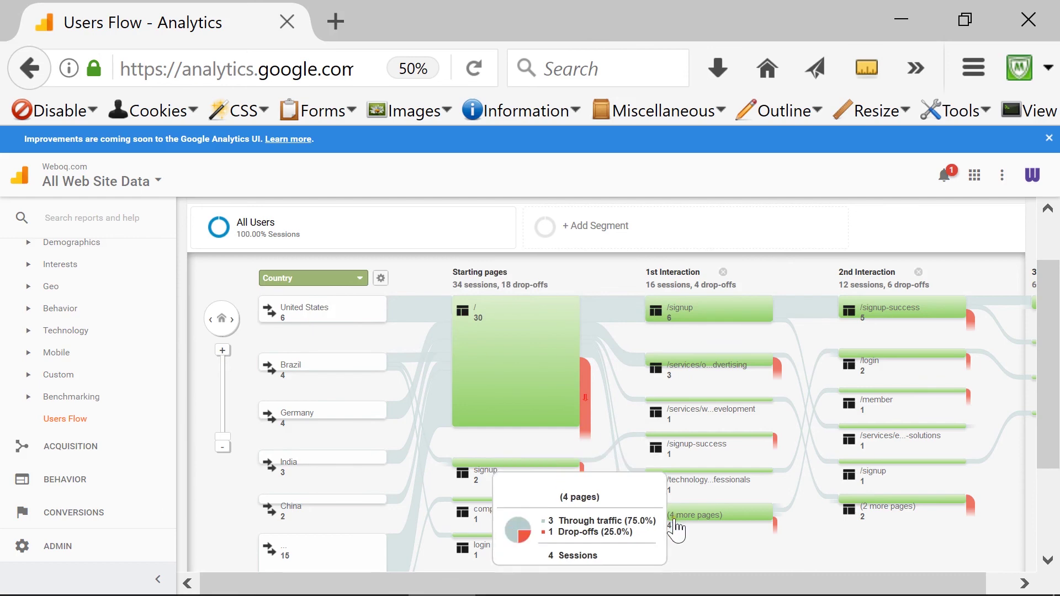
mouse_move(514, 357)
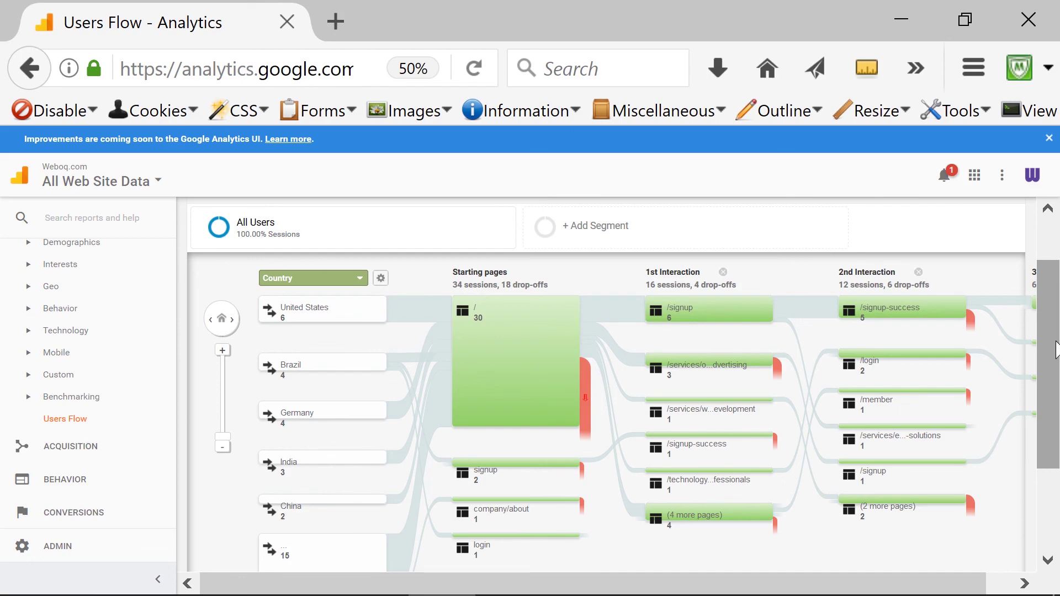
Inspect the through traffic and drop-off details of first and second interaction pages such as /signup, /signup-success and /login.
mouse_move(1056, 349)
mouse_down()
mouse_move(1056, 392)
mouse_move(1056, 368)
mouse_up()
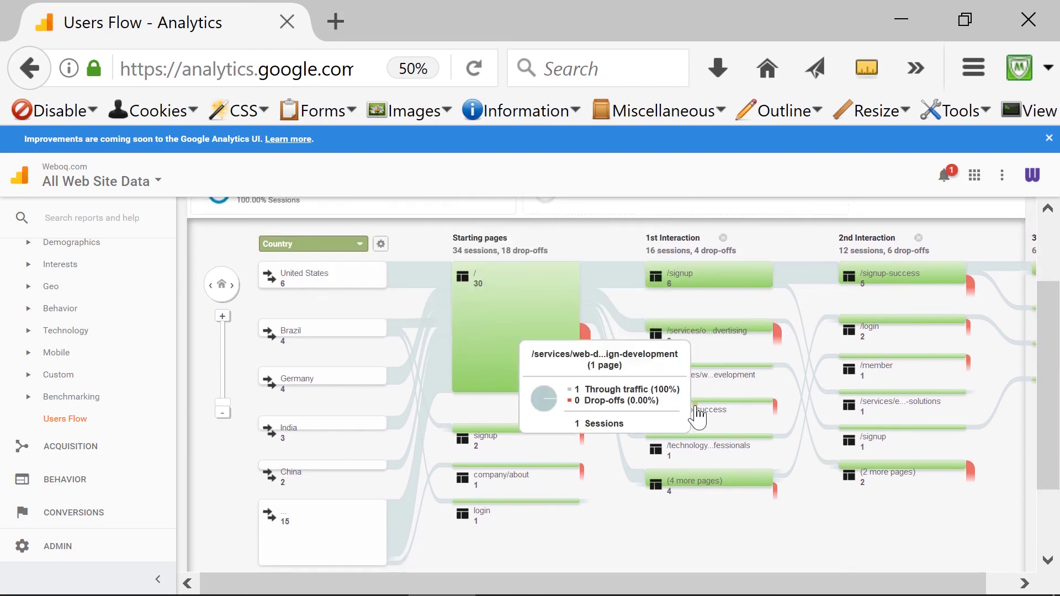
mouse_move(685, 282)
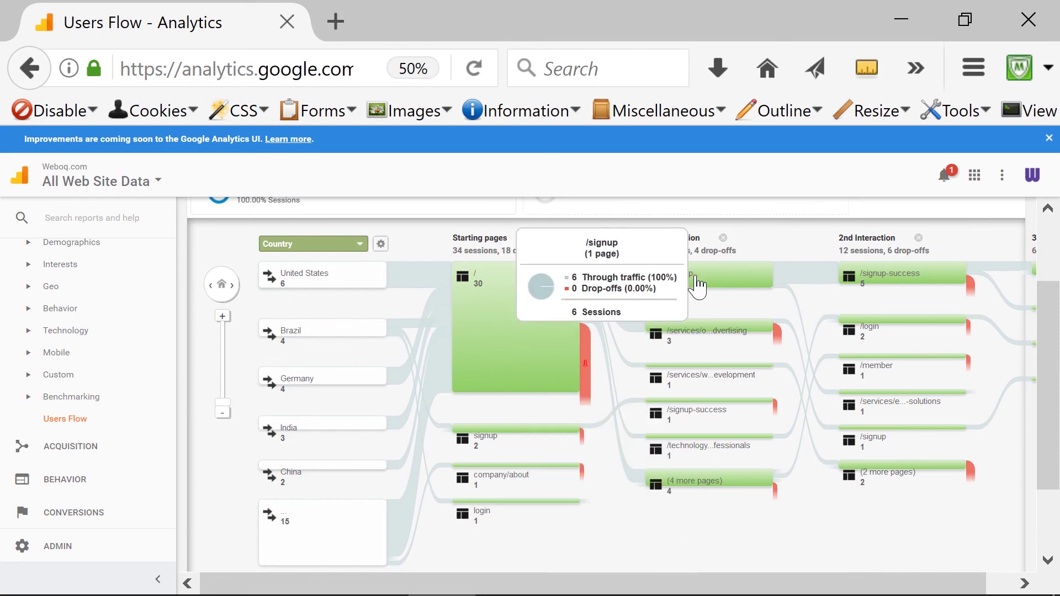
mouse_move(878, 288)
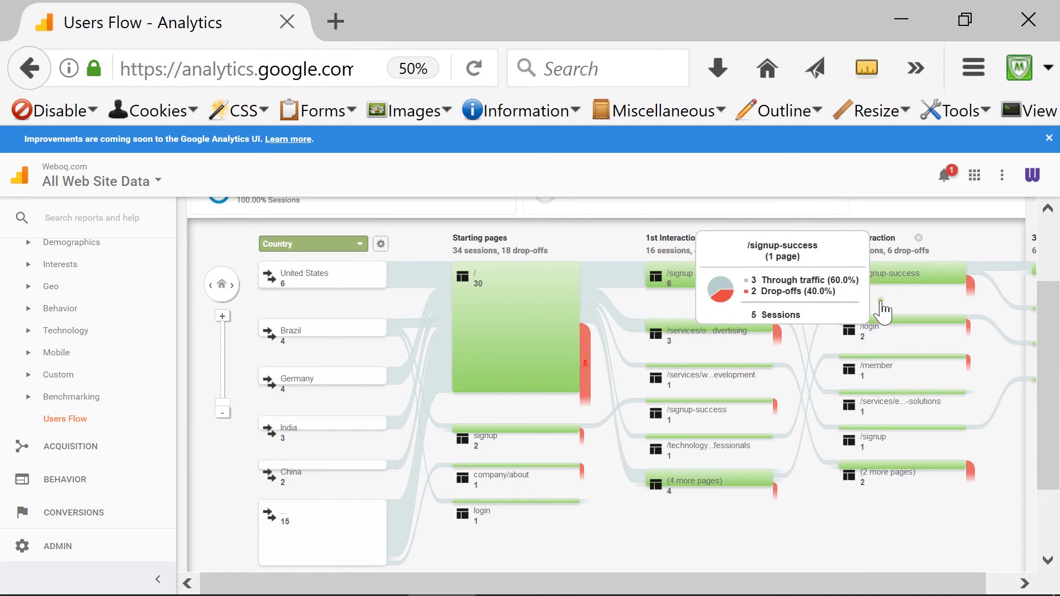
drag(1056, 333, 1053, 320)
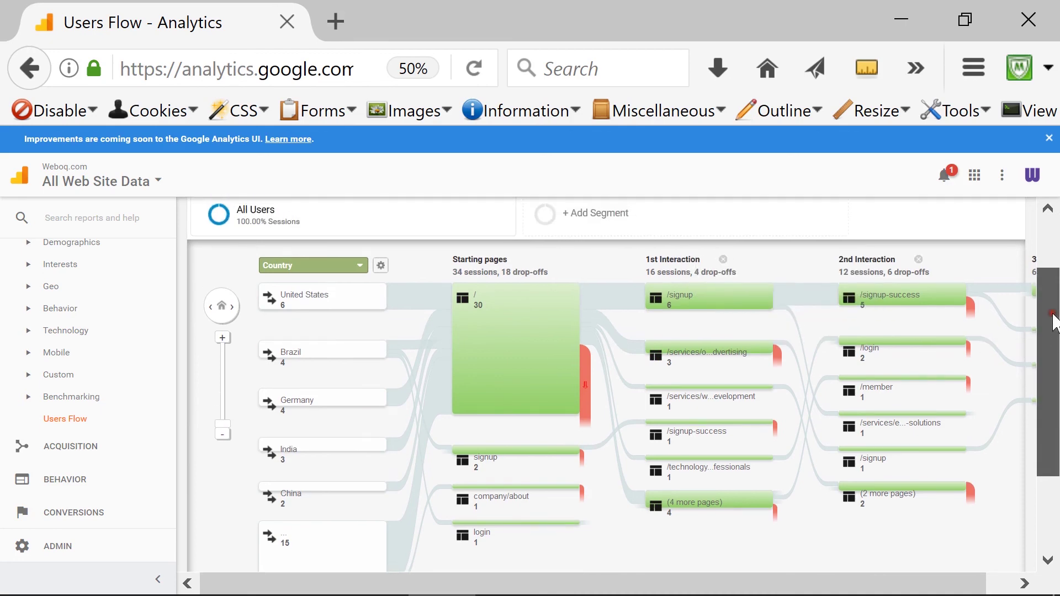
mouse_move(712, 366)
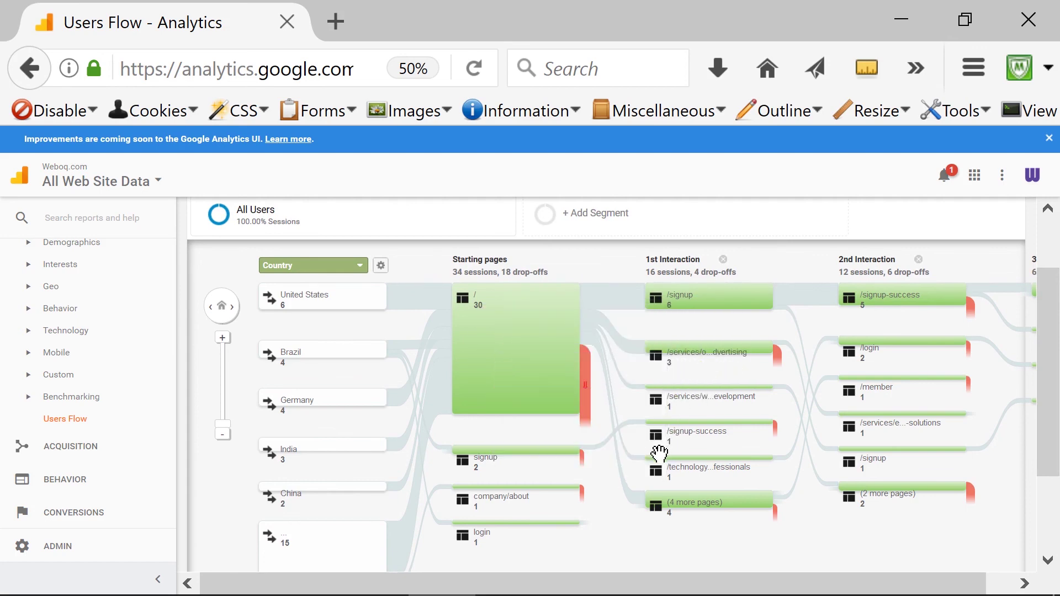
mouse_move(684, 468)
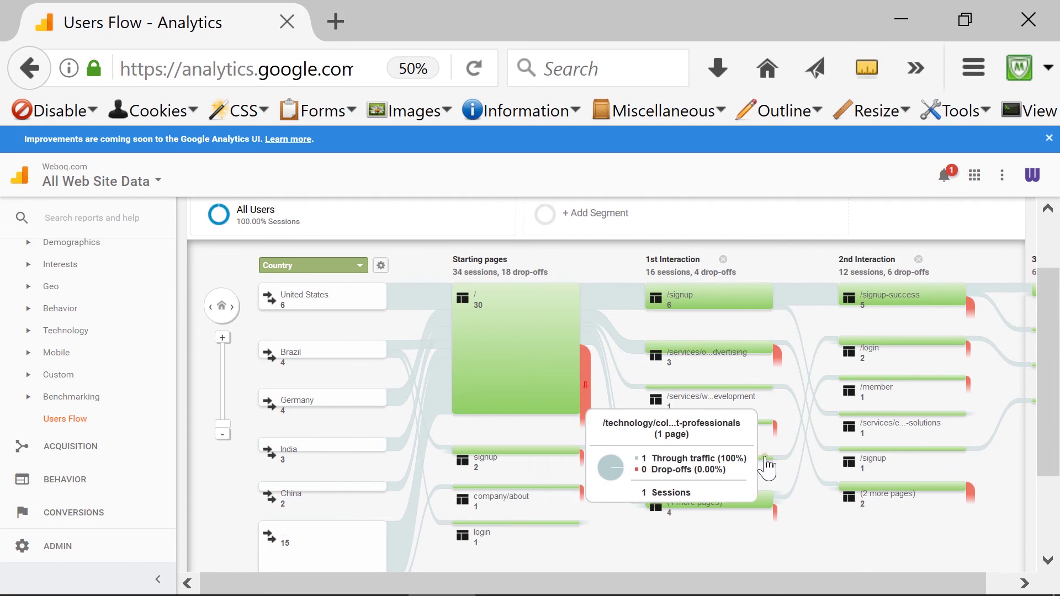
mouse_move(876, 355)
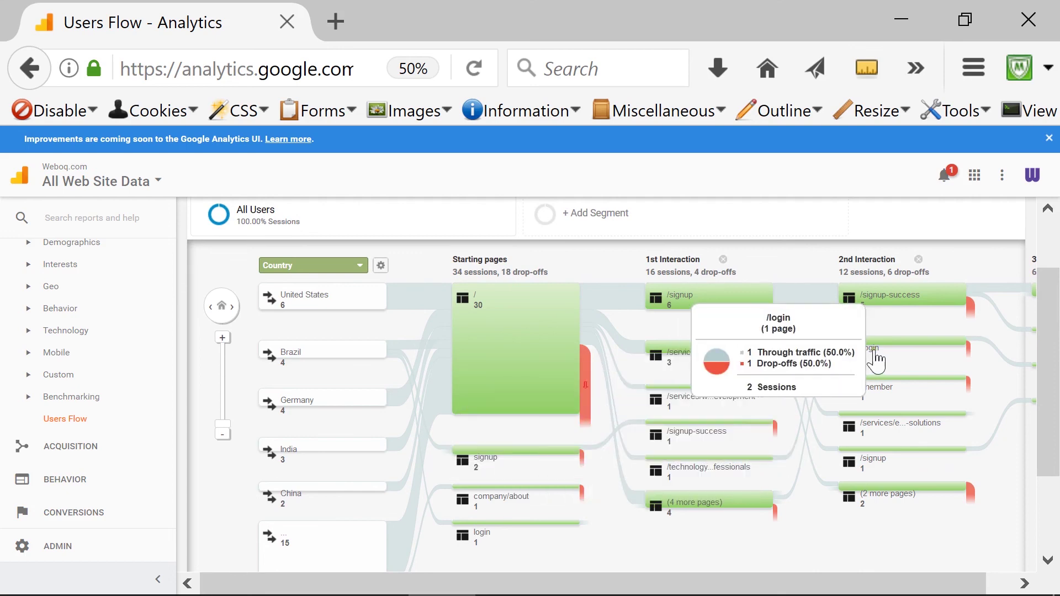